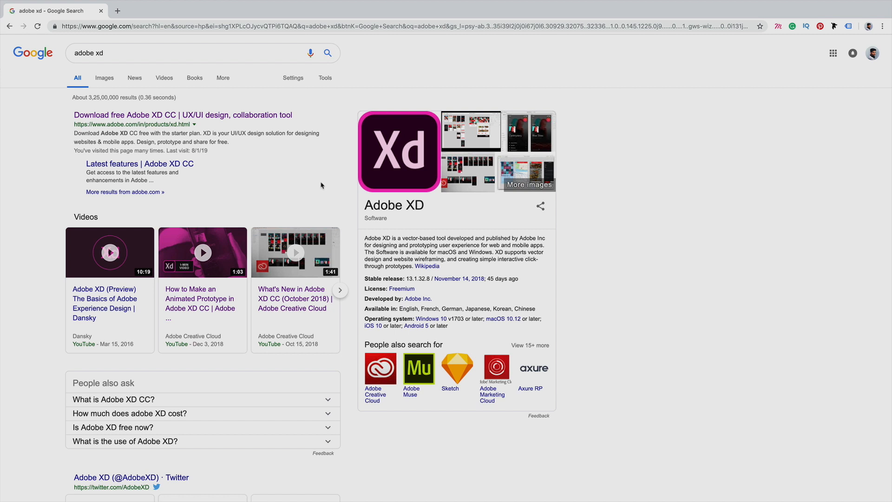
# - Request the free XD download from Adobe's product page and decline opening the Creative Cloud desktop app
pyautogui.click(157, 119)
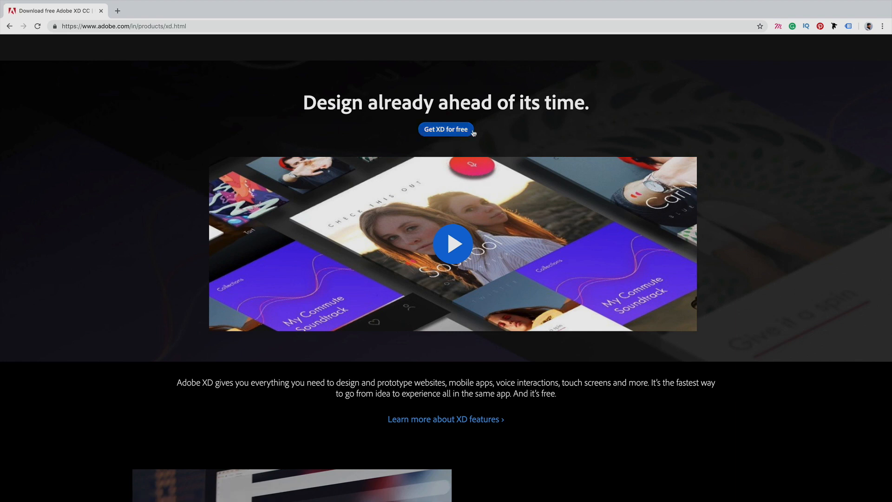
pyautogui.click(440, 131)
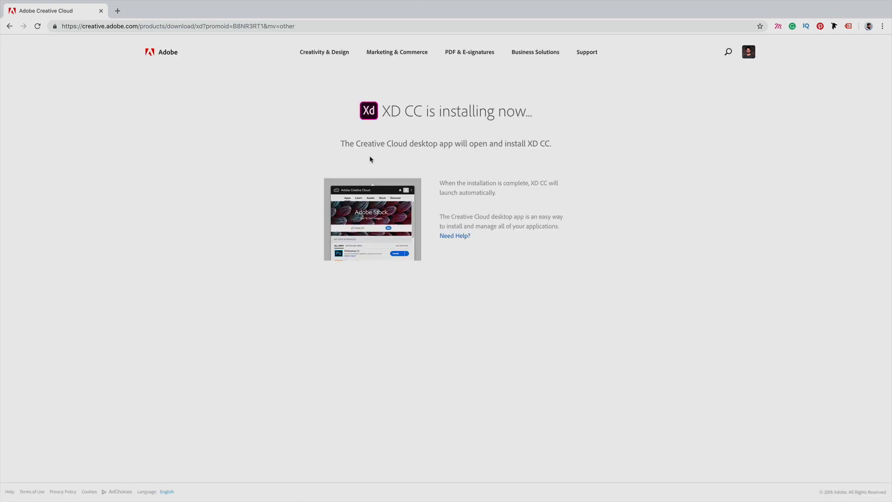
pyautogui.moveTo(355, 144); pyautogui.dragTo(442, 147)
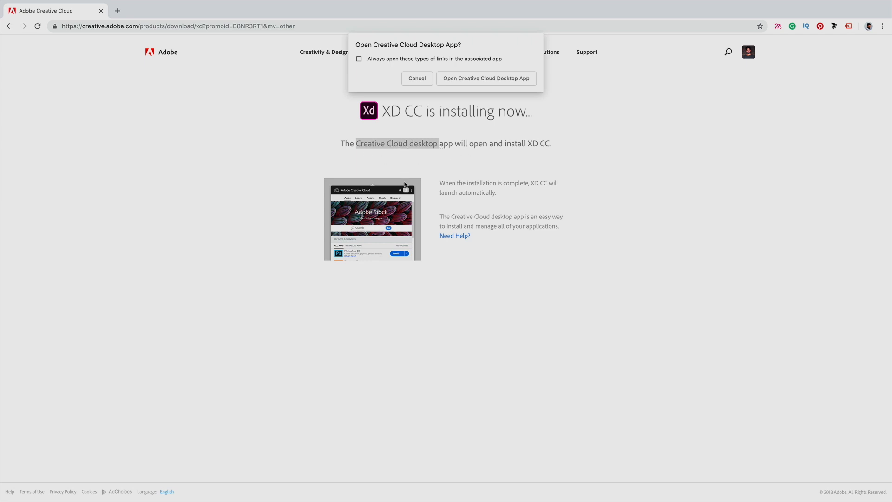
pyautogui.click(388, 161)
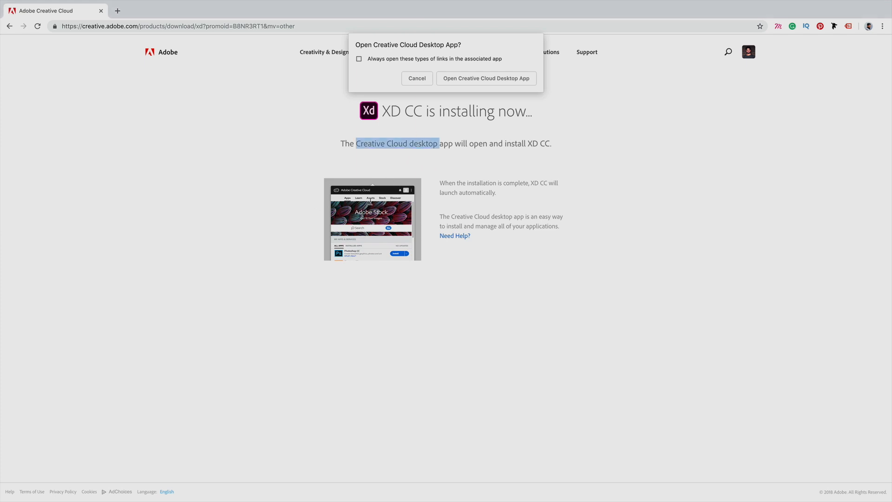
pyautogui.click(420, 81)
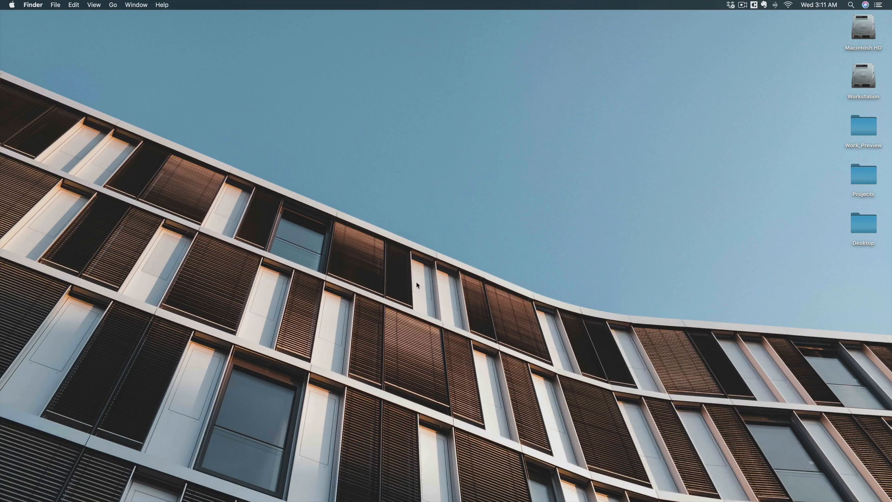
# - Switch to the desktop and launch Adobe XD CC
pyautogui.moveTo(420, 500)
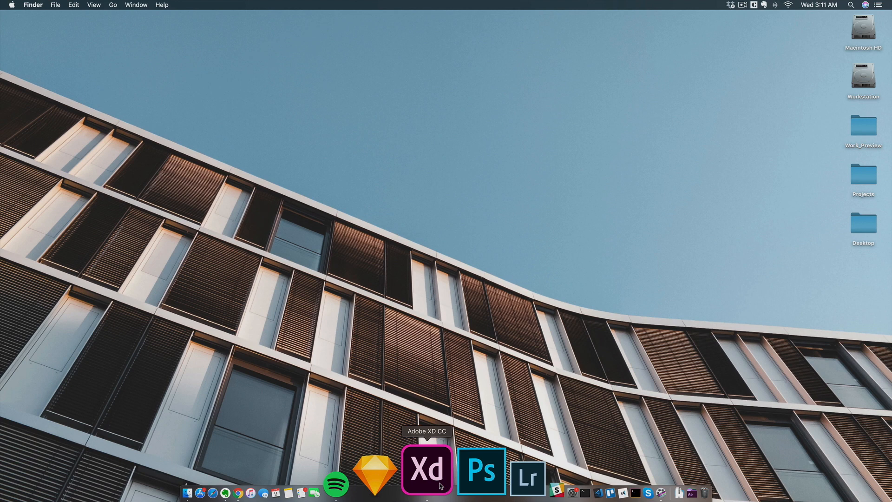
pyautogui.click(441, 486)
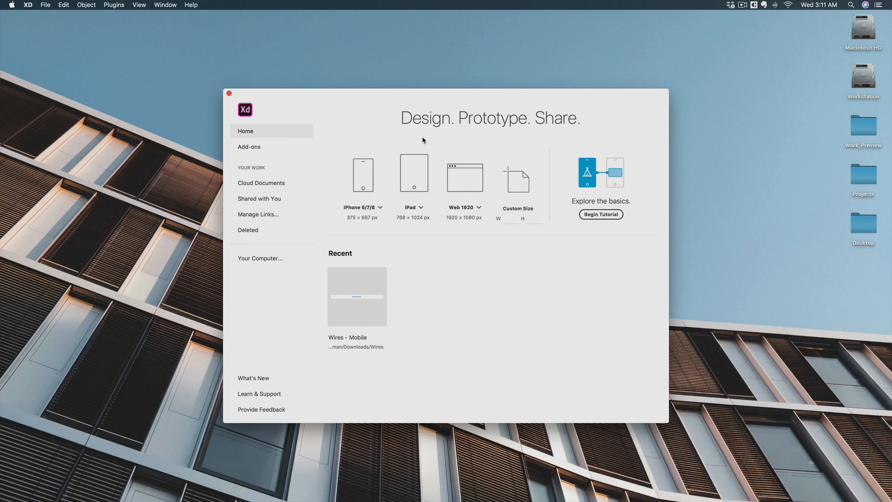
# - Look through the start screen's Add-ons, Cloud Documents, Shared with You and Manage Links sections, ending on Home
pyautogui.click(260, 149)
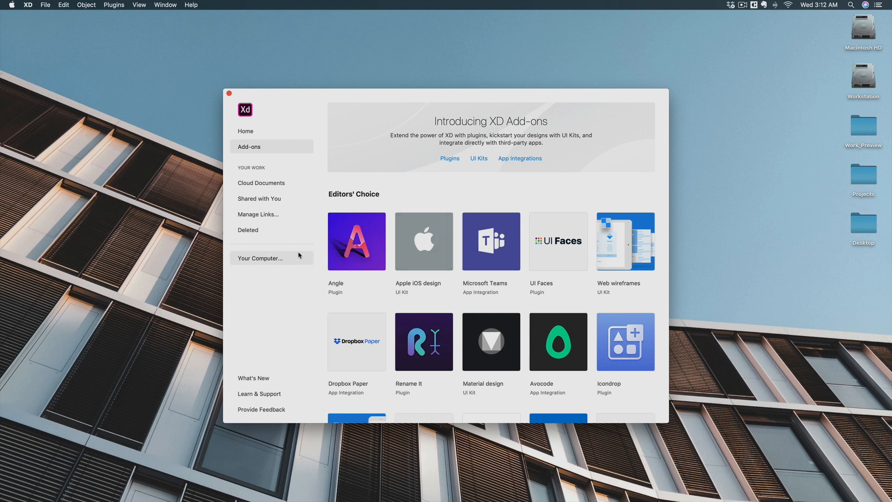
pyautogui.click(263, 185)
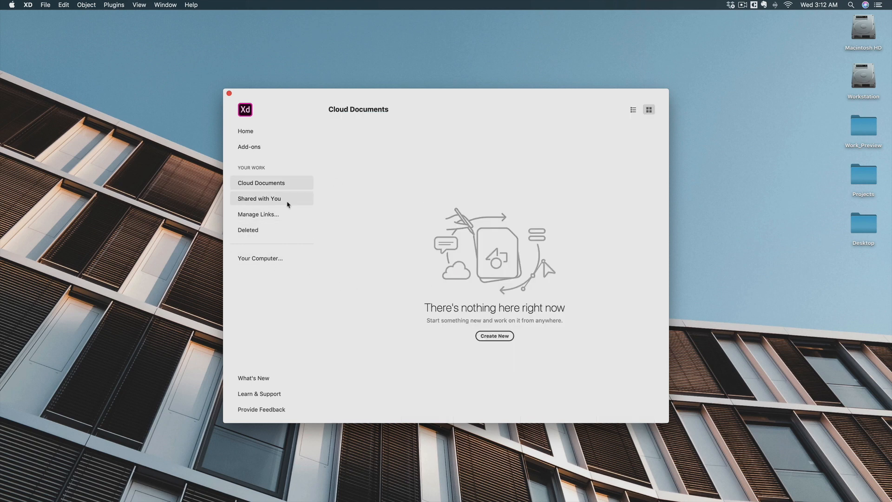
pyautogui.click(272, 201)
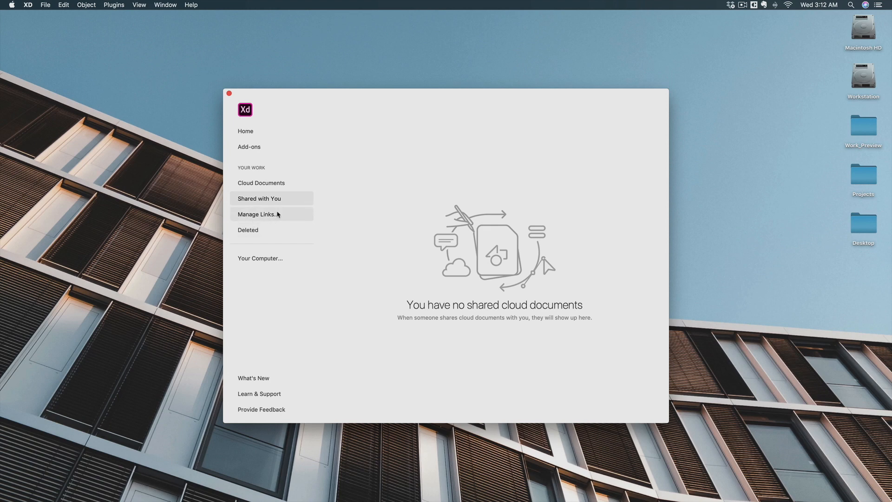
pyautogui.click(244, 216)
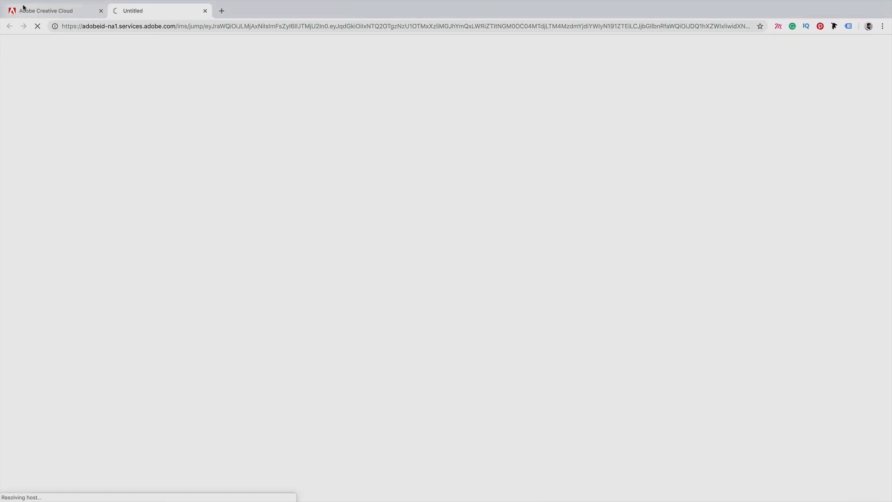
pyautogui.hotkey('ctrl', 'Left')
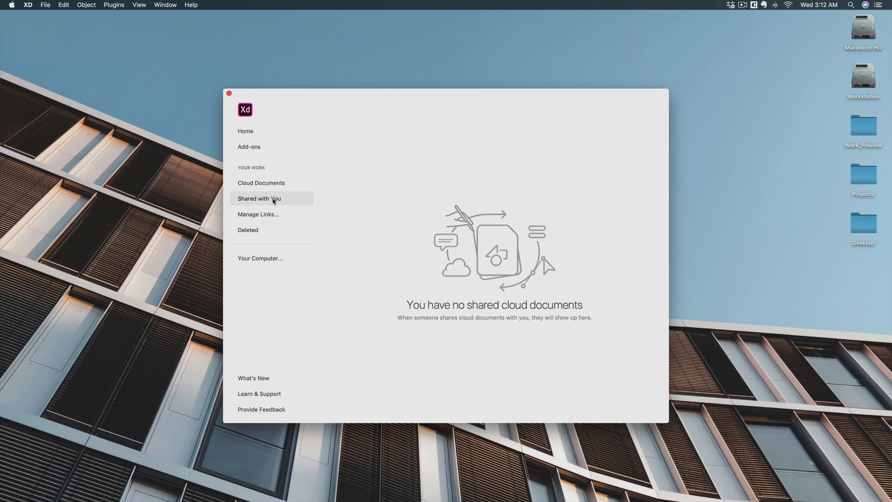
pyautogui.click(250, 137)
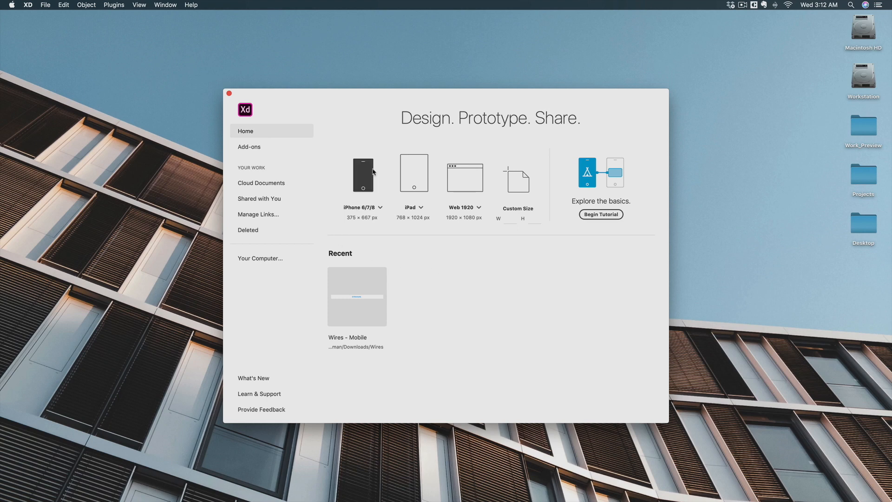
# - Review the preset screen sizes and create a new document with the iPhone 6/7/8 preset (375 × 667 px)
pyautogui.click(380, 208)
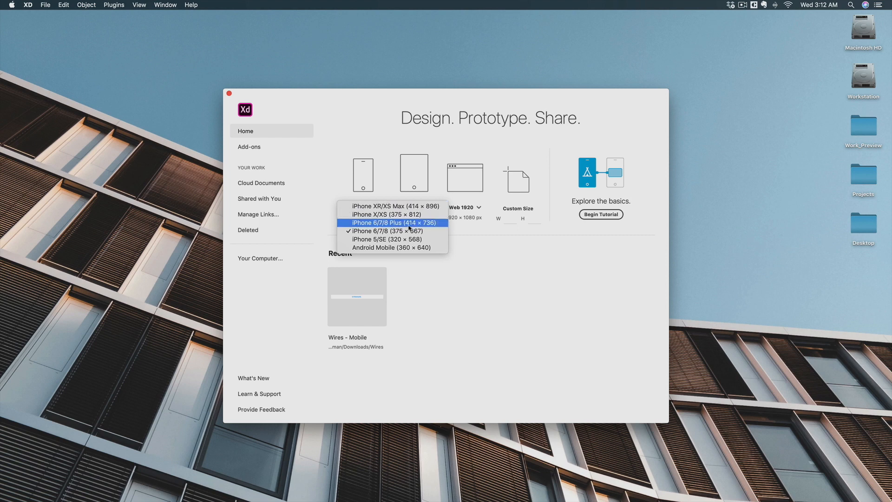
pyautogui.click(376, 140)
pyautogui.click(421, 207)
pyautogui.click(454, 295)
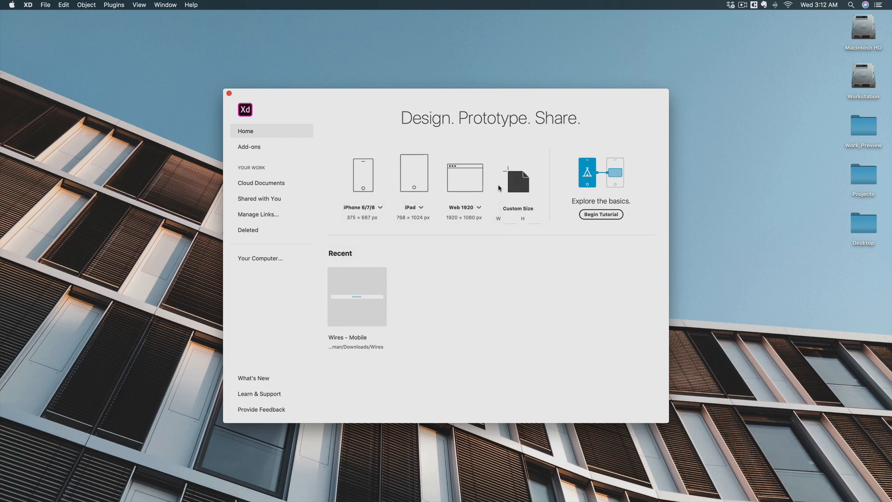
pyautogui.click(474, 205)
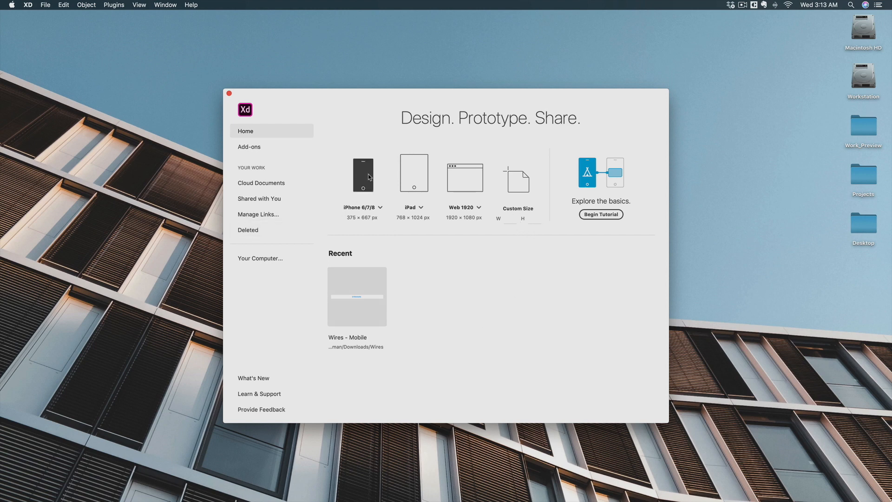
pyautogui.click(366, 212)
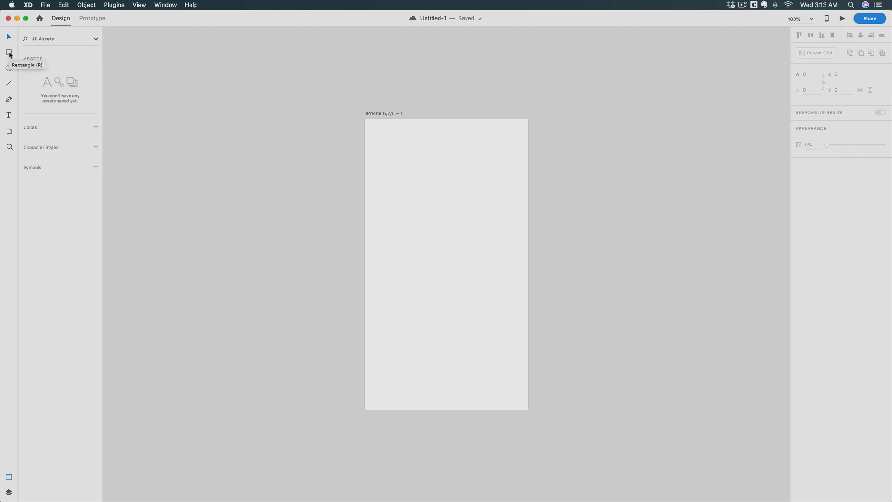
# - Add a second iPhone 6/7/8 artboard beside the first one
pyautogui.click(8, 132)
pyautogui.hscroll(5, 349, 169)
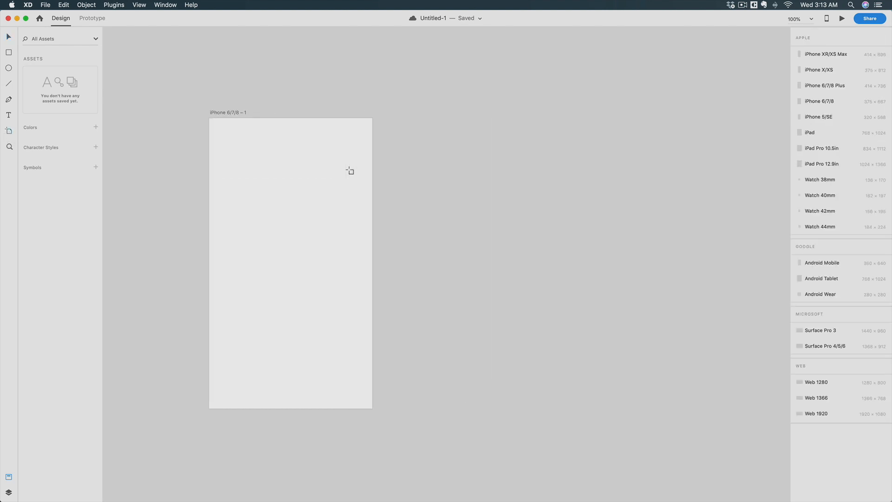
pyautogui.click(402, 118)
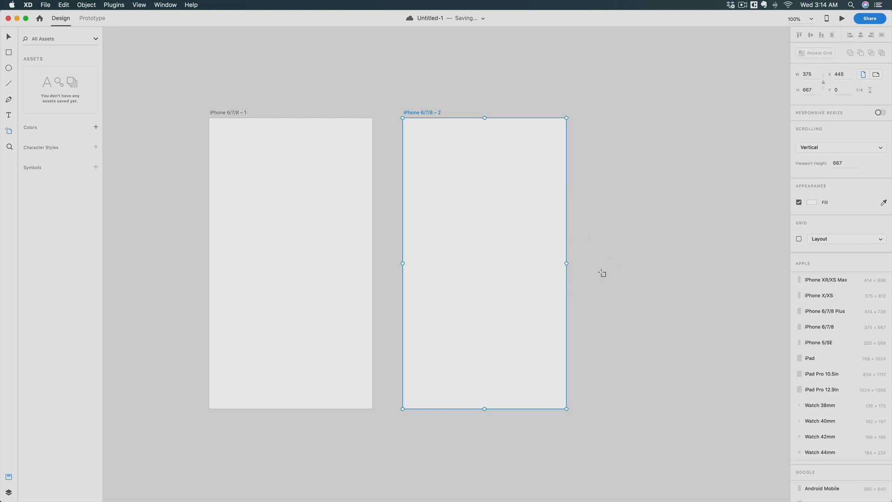
# - Browse the artboard presets for other devices and add an iPad artboard
pyautogui.scroll(-2, 864, 333)
pyautogui.scroll(-1, 864, 333)
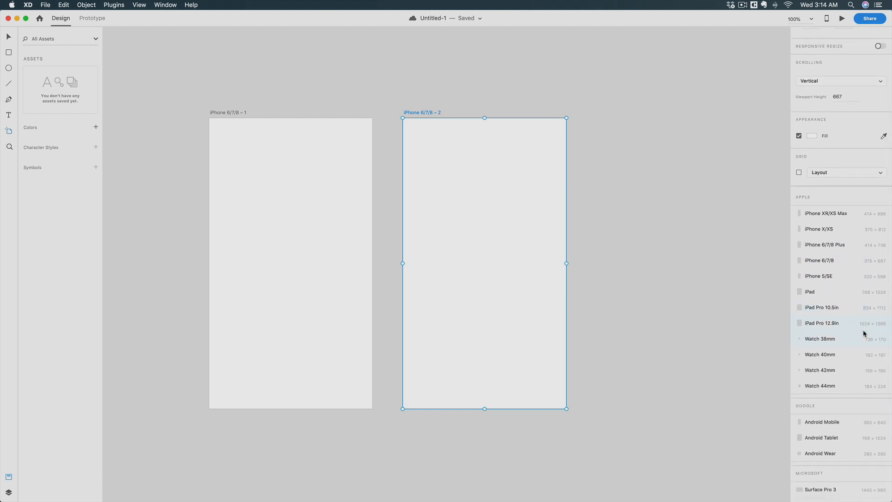
pyautogui.scroll(-2, 864, 333)
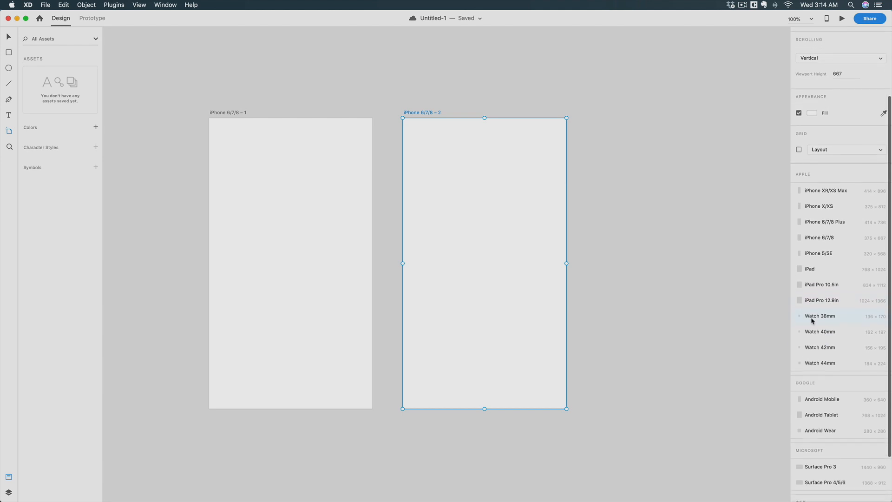
pyautogui.scroll(-2, 834, 267)
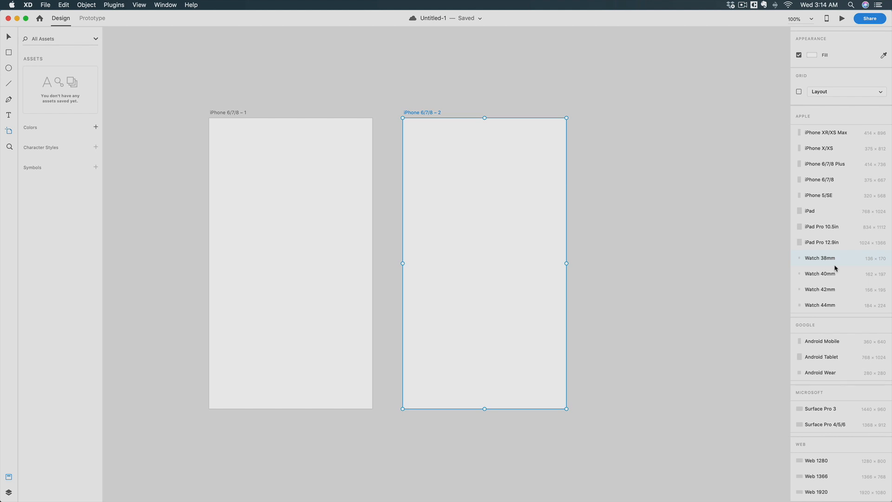
pyautogui.click(823, 217)
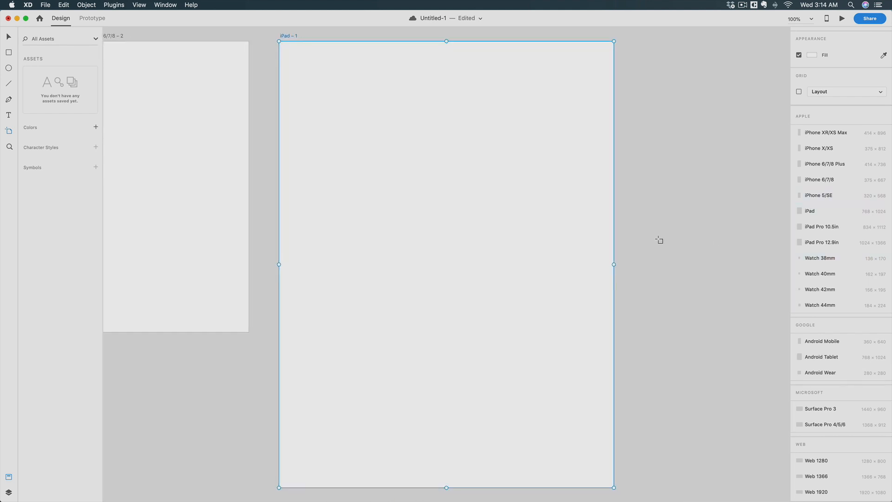
# - Resize the iPad artboard to about 738 × 1000 px and delete it
pyautogui.scroll(4, 659, 240)
pyautogui.hscroll(-4, 660, 240)
pyautogui.moveTo(694, 117)
pyautogui.mouseDown()
pyautogui.moveTo(622, 140)
pyautogui.moveTo(512, 118)
pyautogui.moveTo(693, 325)
pyautogui.moveTo(603, 239)
pyautogui.moveTo(620, 98)
pyautogui.moveTo(599, 62)
pyautogui.moveTo(681, 127)
pyautogui.mouseUp()
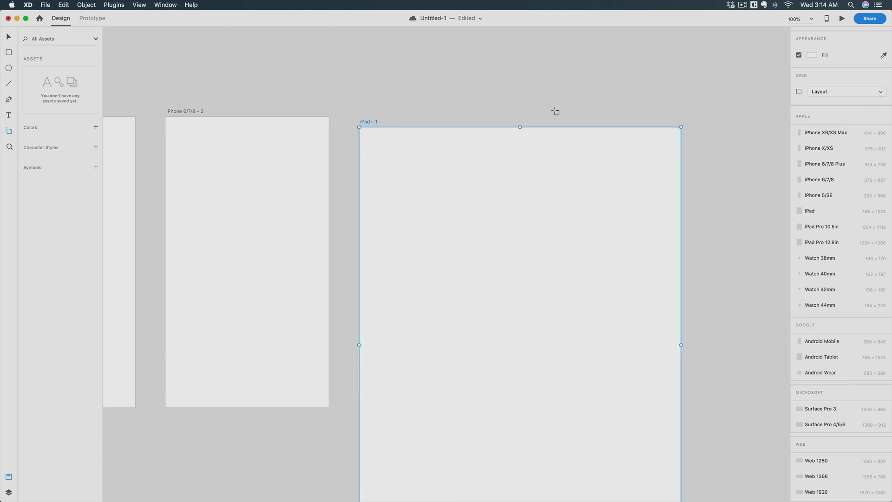
pyautogui.click(8, 38)
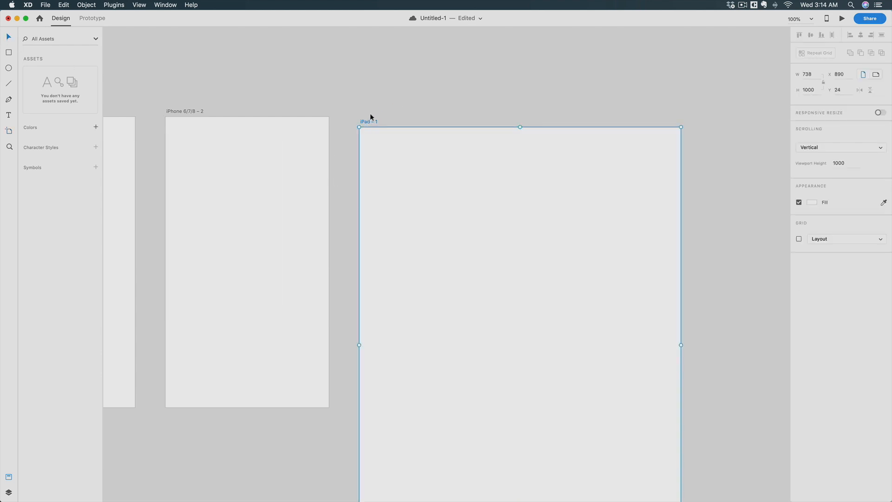
pyautogui.press('Delete')
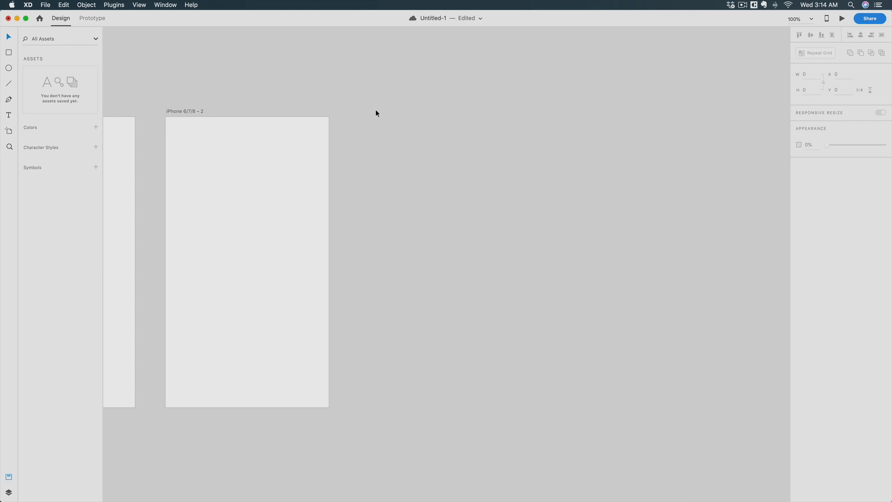
pyautogui.hscroll(-10, 410, 156)
pyautogui.hscroll(-8, 410, 157)
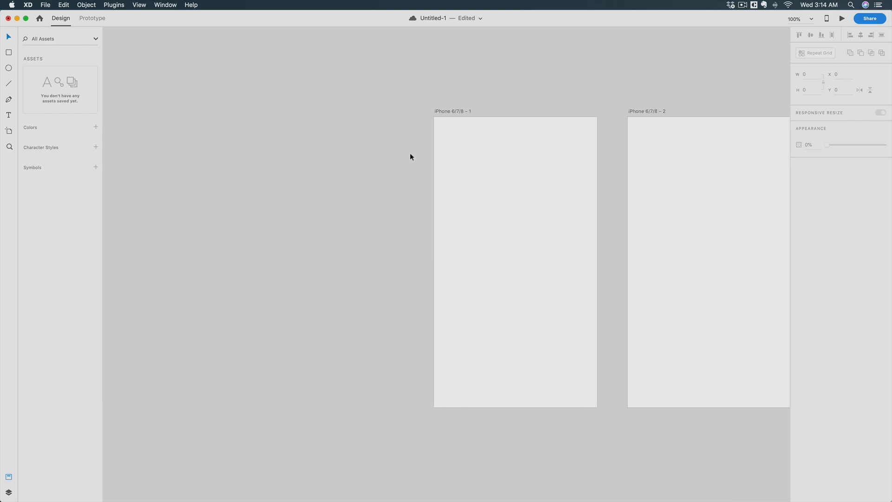
pyautogui.hscroll(4, 410, 156)
pyautogui.hscroll(3, 410, 157)
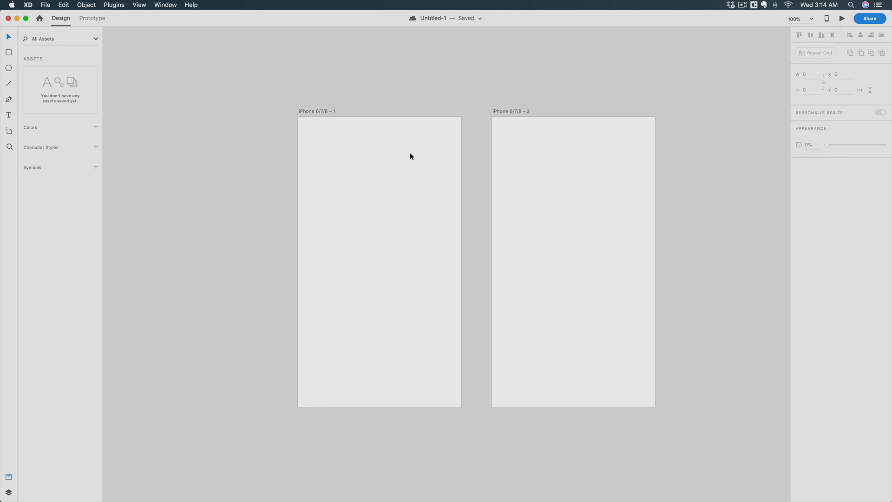
pyautogui.hscroll(5, 410, 153)
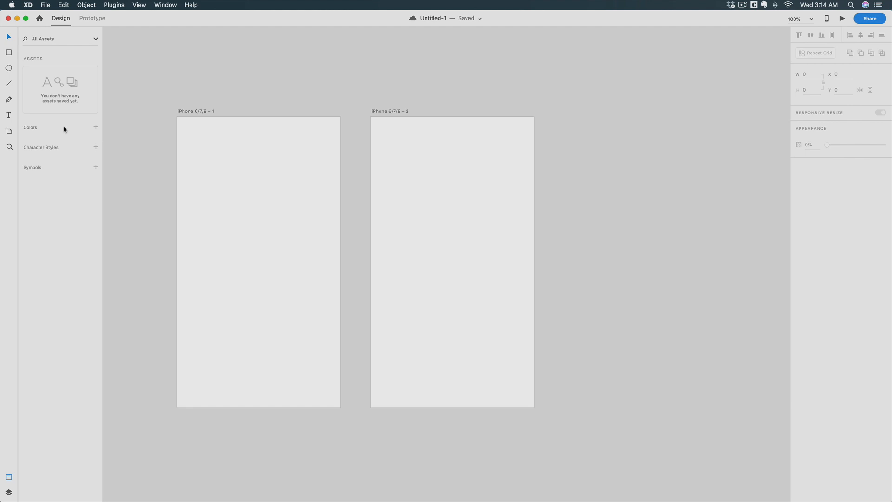
# - Draw a rectangle about 292 × 142 px in the upper part of the first artboard and fill it with red #FF0000
pyautogui.hscroll(-5, 175, 187)
pyautogui.click(8, 52)
pyautogui.moveTo(303, 141)
pyautogui.mouseDown()
pyautogui.moveTo(415, 186)
pyautogui.moveTo(430, 202)
pyautogui.mouseUp()
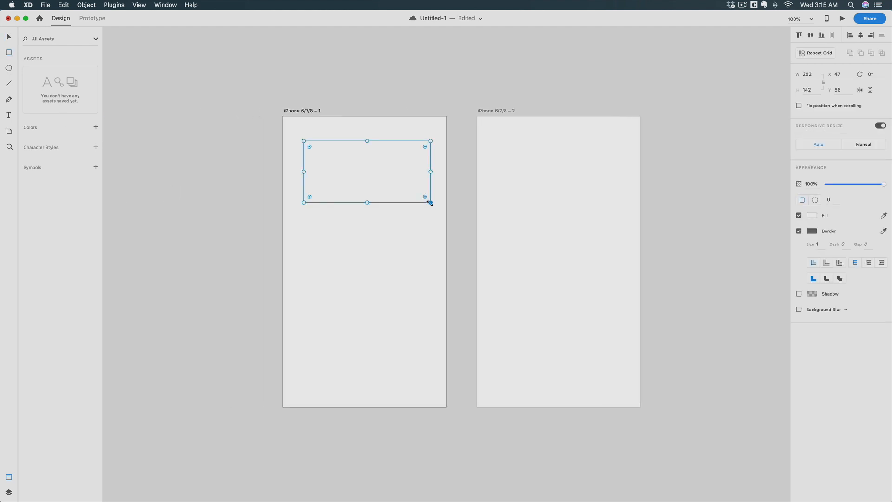
pyautogui.click(811, 215)
pyautogui.click(774, 172)
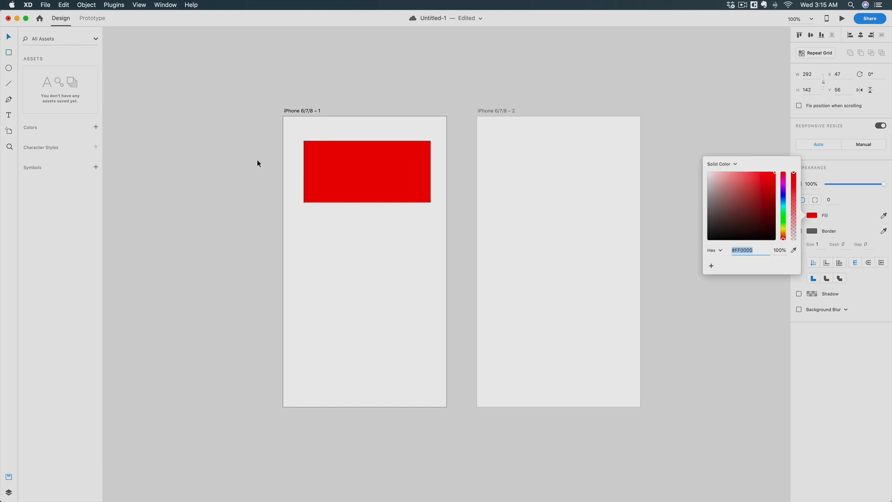
# - Duplicate the red rectangle into the lower part of the second artboard
pyautogui.click(7, 37)
pyautogui.click(352, 246)
pyautogui.click(373, 172)
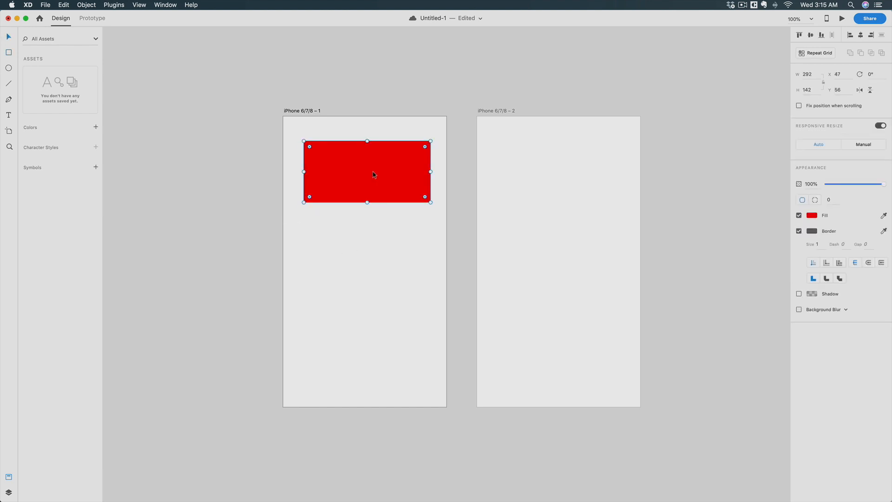
pyautogui.moveTo(374, 175); pyautogui.dragTo(563, 328)
# - Save the fill and border colors of the first artboard's rectangle as color assets
pyautogui.click(364, 169)
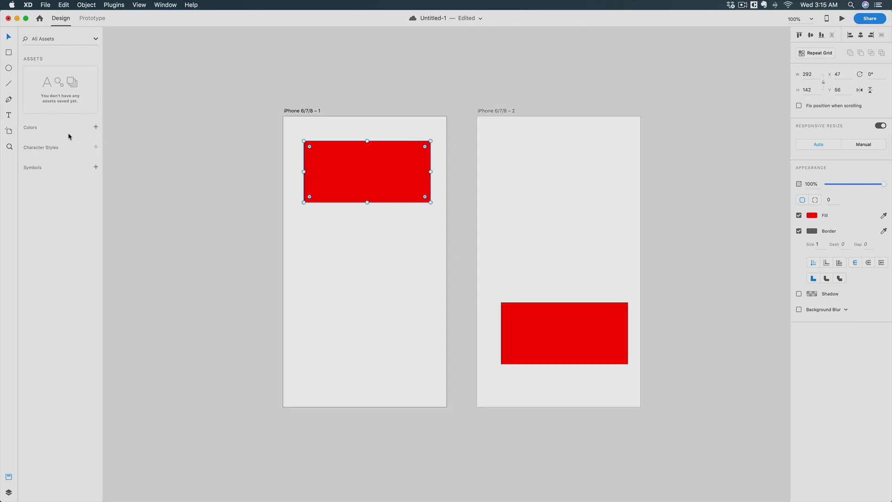
pyautogui.click(96, 128)
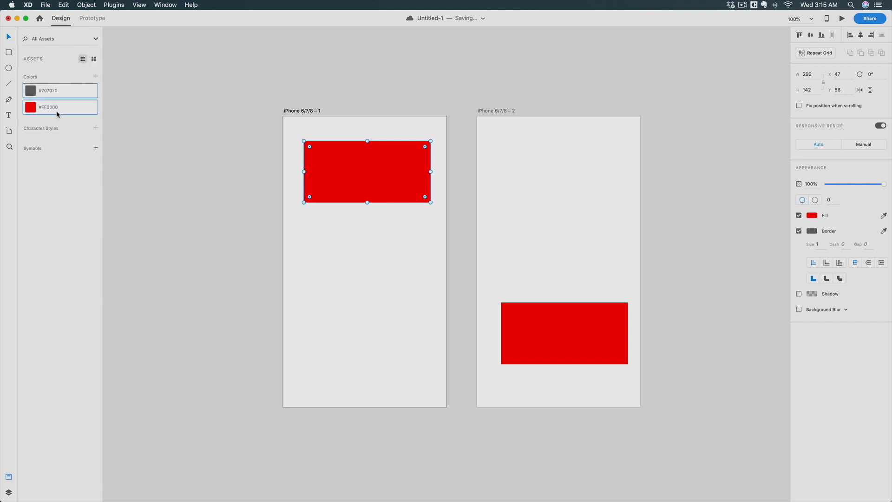
pyautogui.click(314, 141)
pyautogui.press('super+3')
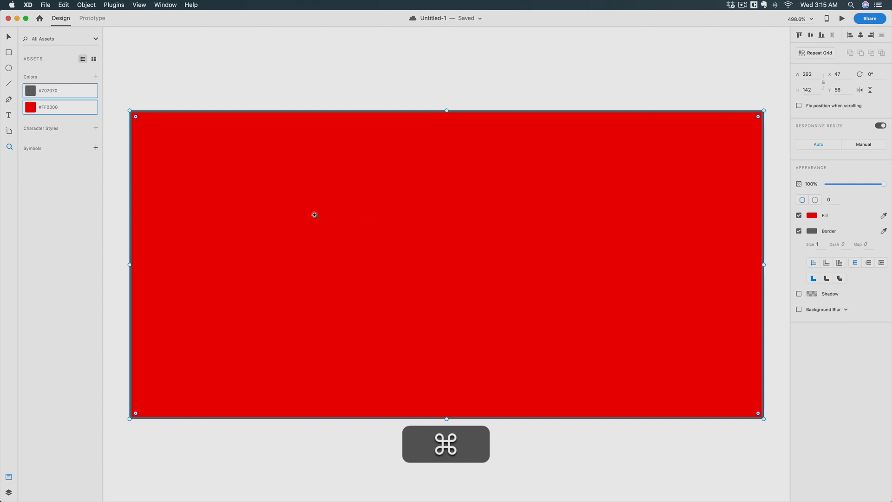
# - Edit the red color asset used by both artboards' rectangles and change it to magenta #FF00DB
pyautogui.press('super+1')
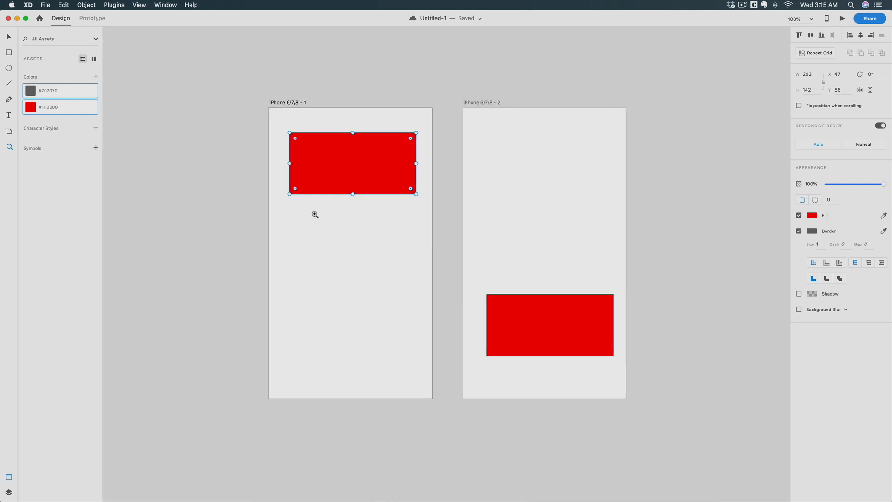
pyautogui.hscroll(2, 300, 222)
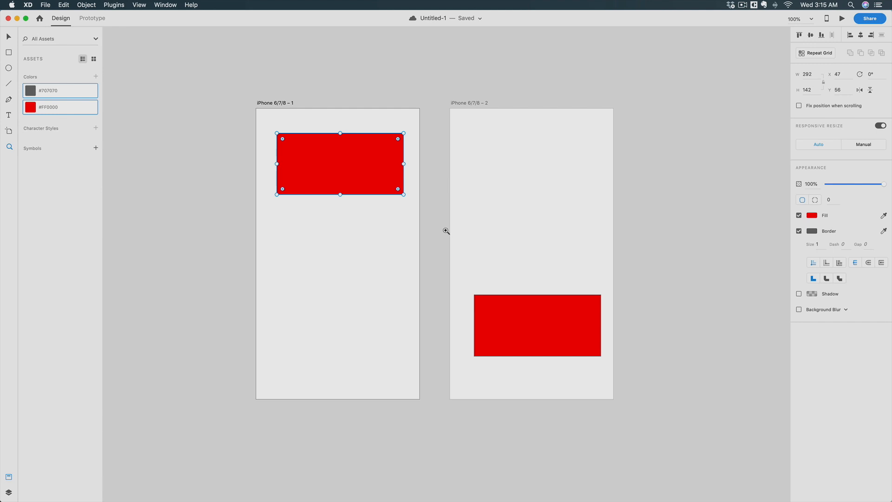
pyautogui.click(547, 320)
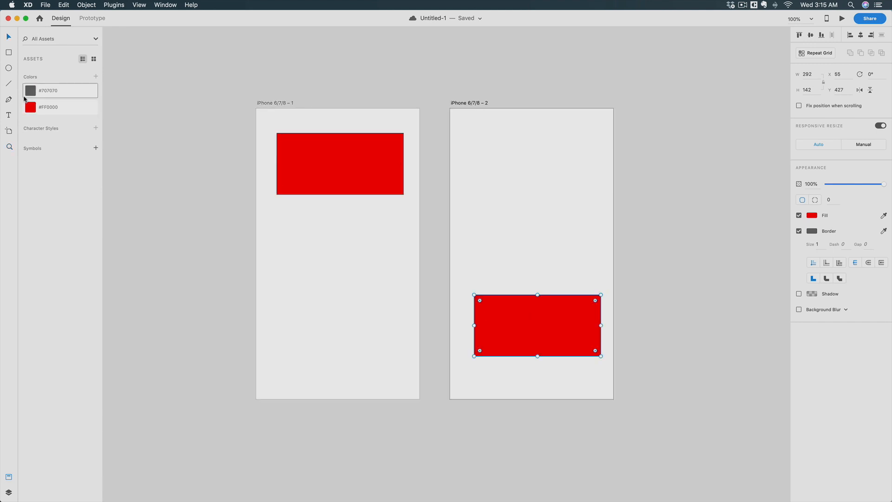
pyautogui.click(59, 110)
pyautogui.click(317, 164)
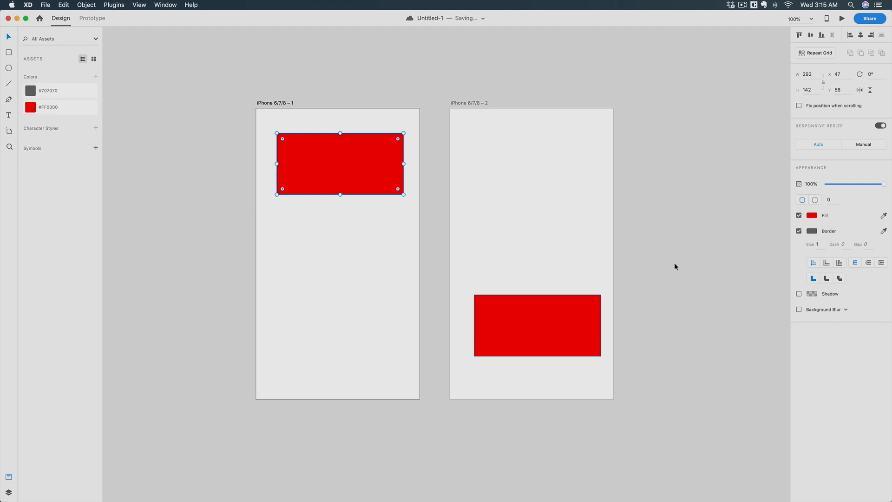
pyautogui.rightClick(49, 107)
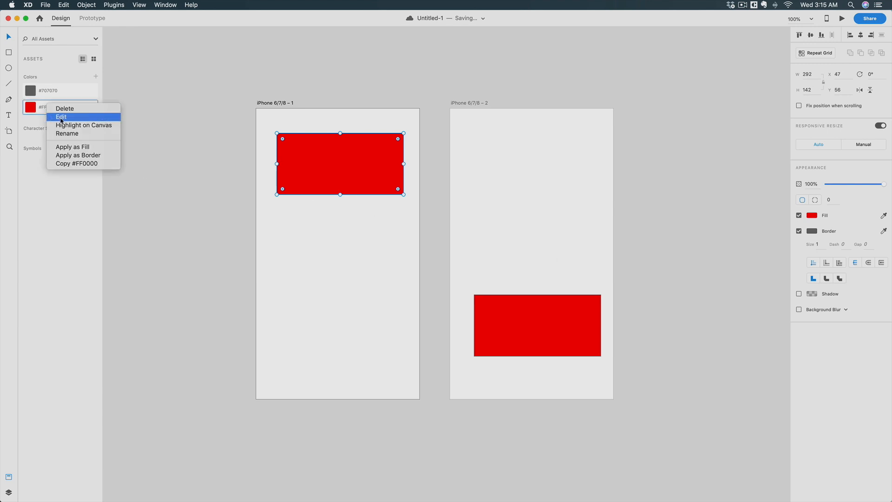
pyautogui.click(62, 117)
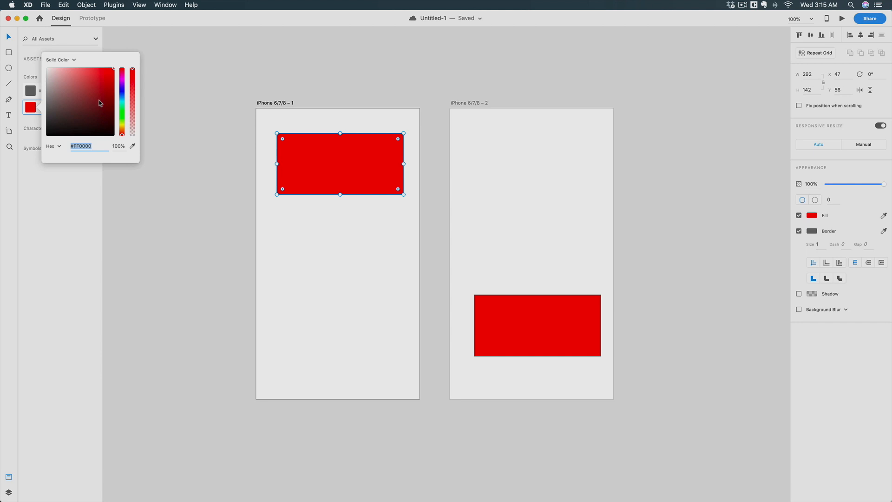
pyautogui.moveTo(122, 90)
pyautogui.mouseDown()
pyautogui.moveTo(124, 81)
pyautogui.moveTo(127, 97)
pyautogui.mouseUp()
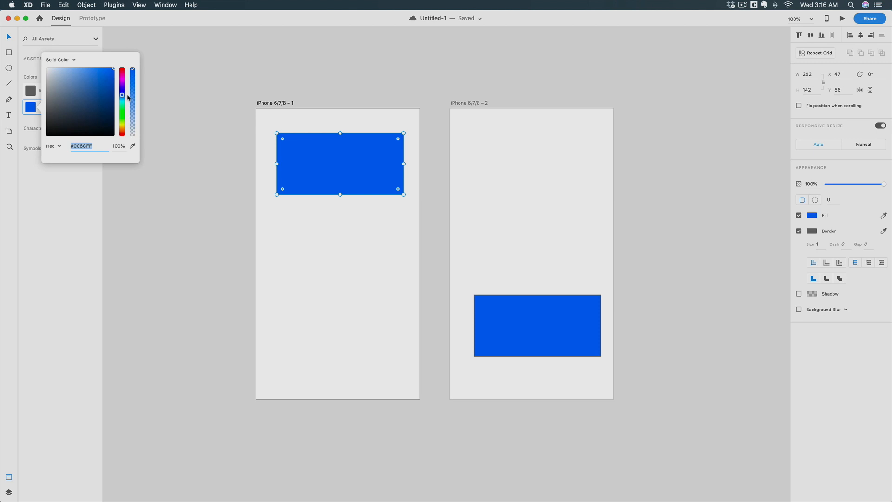
pyautogui.moveTo(128, 98); pyautogui.dragTo(124, 80)
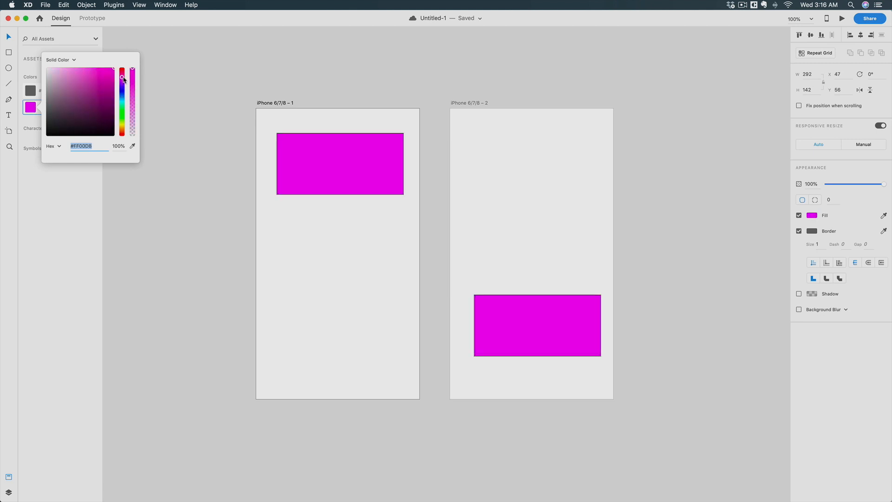
pyautogui.click(66, 177)
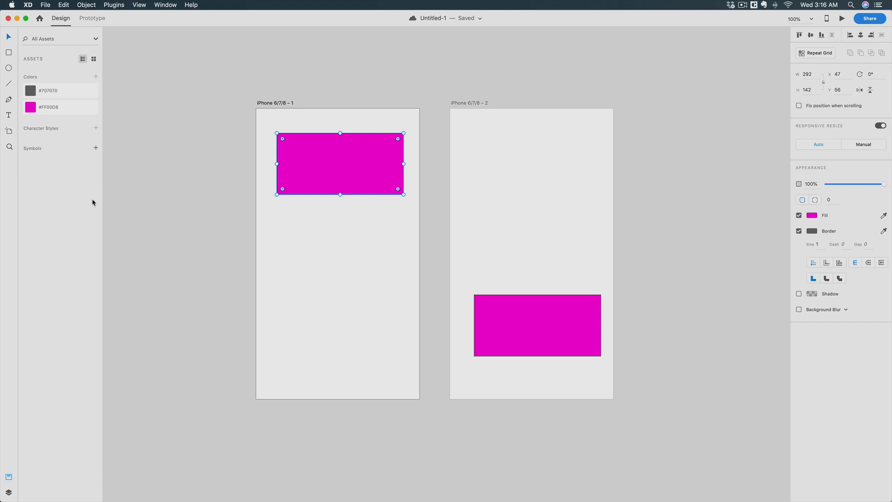
# - Show the document's layers and go up to the list of artboards with nothing selected
pyautogui.click(9, 493)
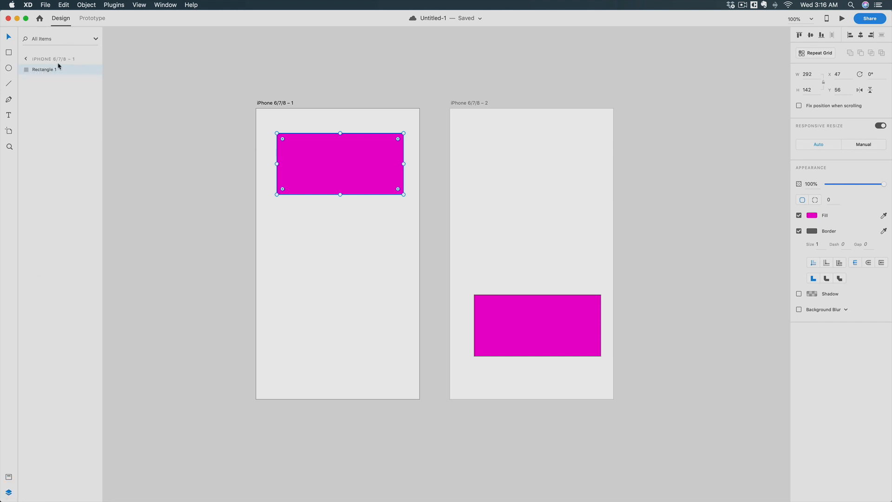
pyautogui.click(25, 59)
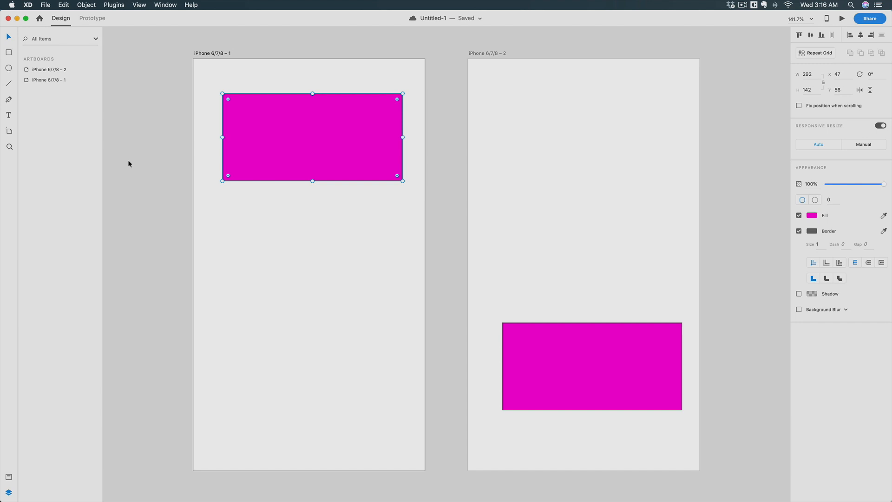
pyautogui.click(147, 181)
pyautogui.hscroll(5, 148, 181)
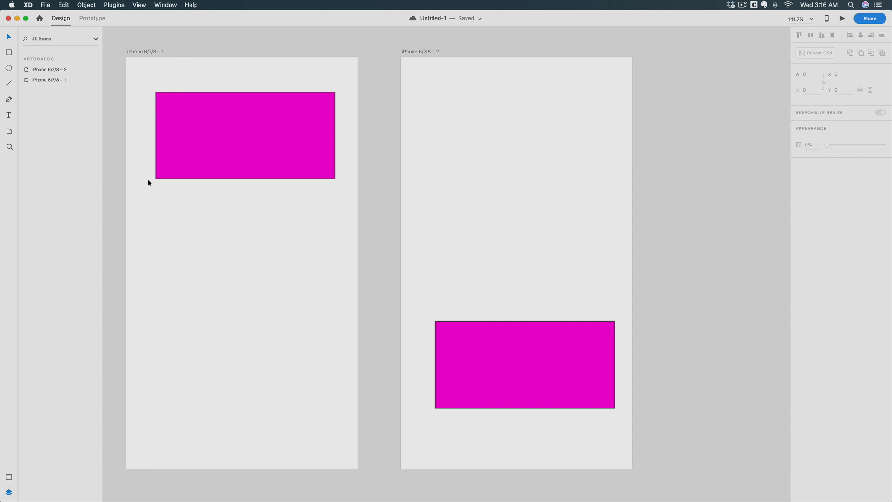
# - Duplicate the second artboard's rectangle and place the copy on the empty pasteboard beside that artboard
pyautogui.hscroll(12, 148, 181)
pyautogui.hscroll(-1, 524, 144)
pyautogui.keyDown('super'); pyautogui.click(409, 327); pyautogui.keyUp('super')
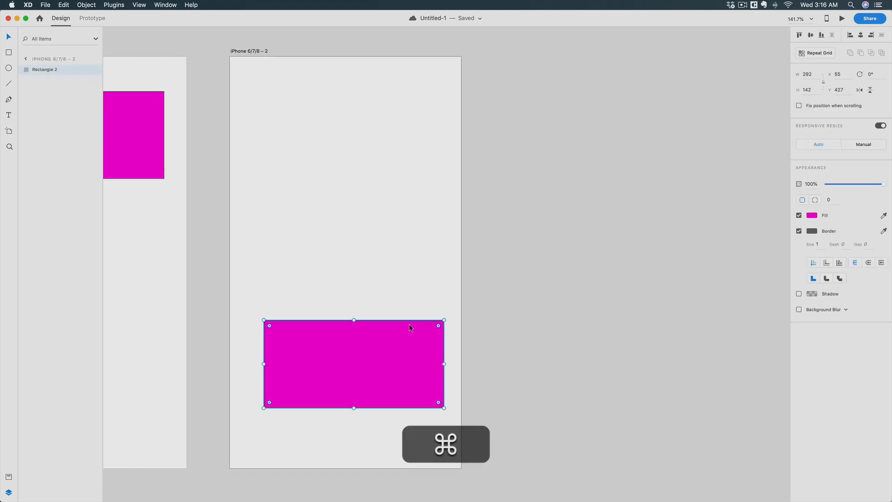
pyautogui.press('super+d')
pyautogui.moveTo(379, 373); pyautogui.dragTo(645, 206)
pyautogui.click(637, 297)
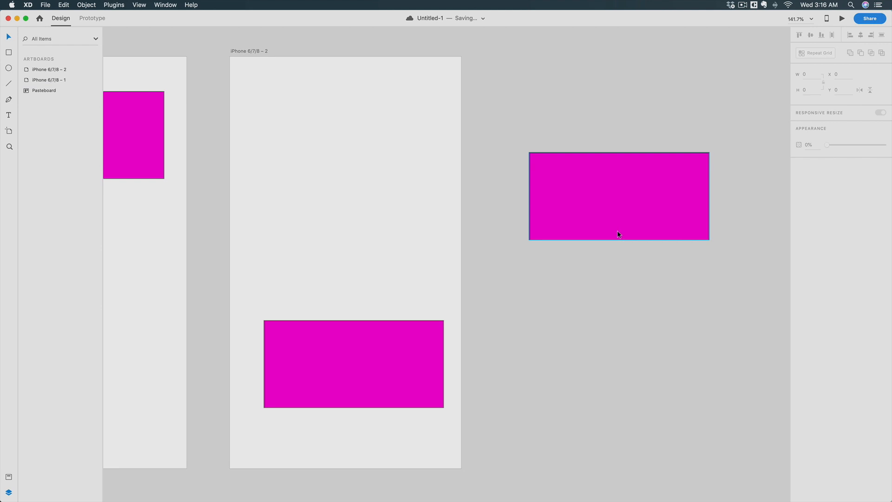
# - Make three more copies of the pasteboard rectangle and scatter them around the free canvas area
pyautogui.scroll(-3, 616, 233)
pyautogui.hscroll(3, 616, 232)
pyautogui.scroll(-2, 605, 237)
pyautogui.hscroll(3, 605, 237)
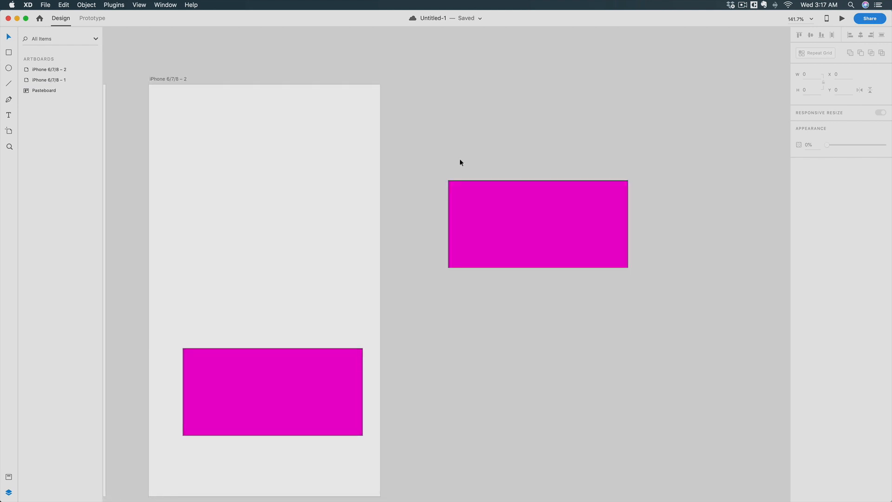
pyautogui.moveTo(529, 212); pyautogui.dragTo(481, 113)
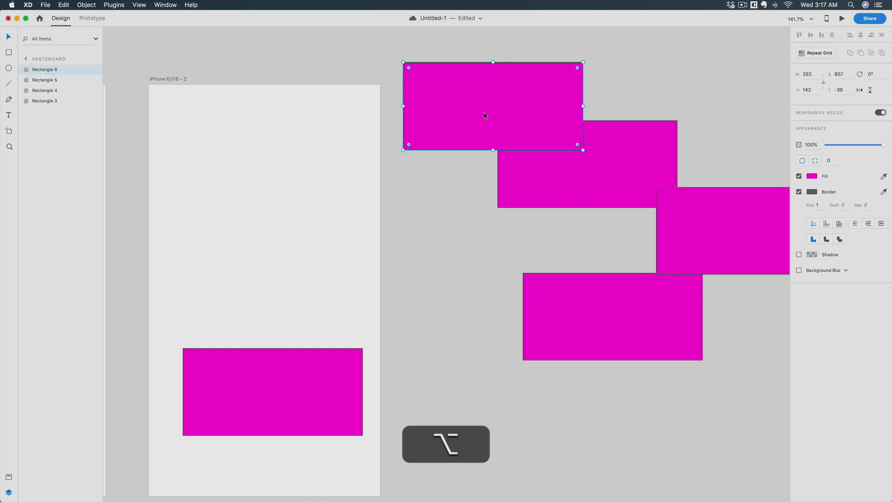
# - Examine how the pasteboard's loose rectangles are listed in the layers, selecting individual ones, and return to the artboard list
pyautogui.click(26, 60)
pyautogui.press('super+0')
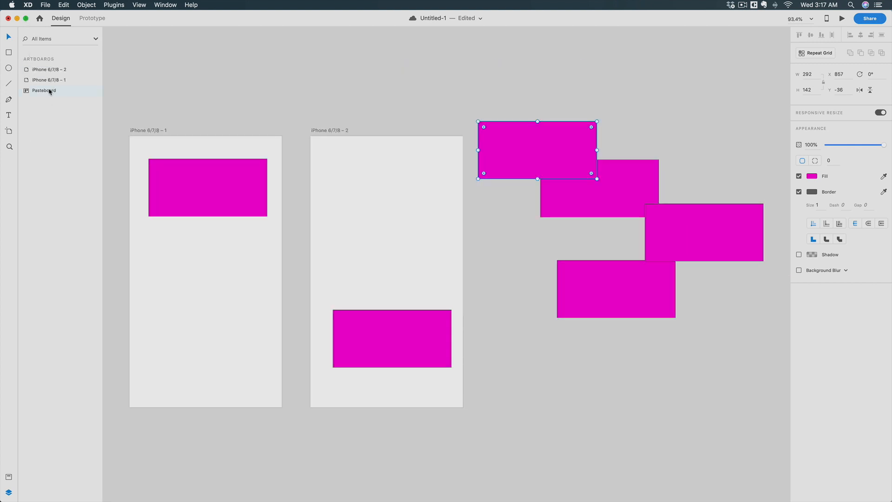
pyautogui.click(201, 64)
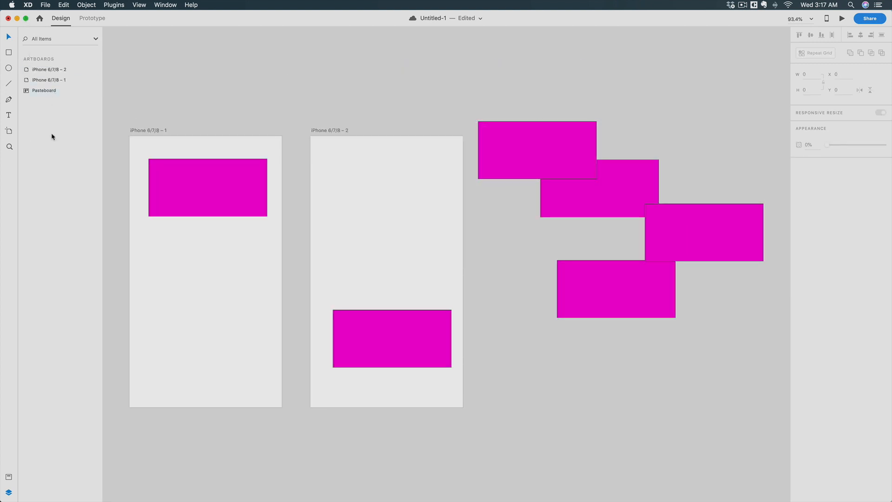
pyautogui.doubleClick(40, 91)
pyautogui.click(40, 71)
pyautogui.click(40, 92)
pyautogui.click(39, 80)
pyautogui.click(26, 59)
# - Delete all four rectangles lying on the pasteboard outside the artboards
pyautogui.click(741, 132)
pyautogui.moveTo(768, 118); pyautogui.dragTo(574, 336)
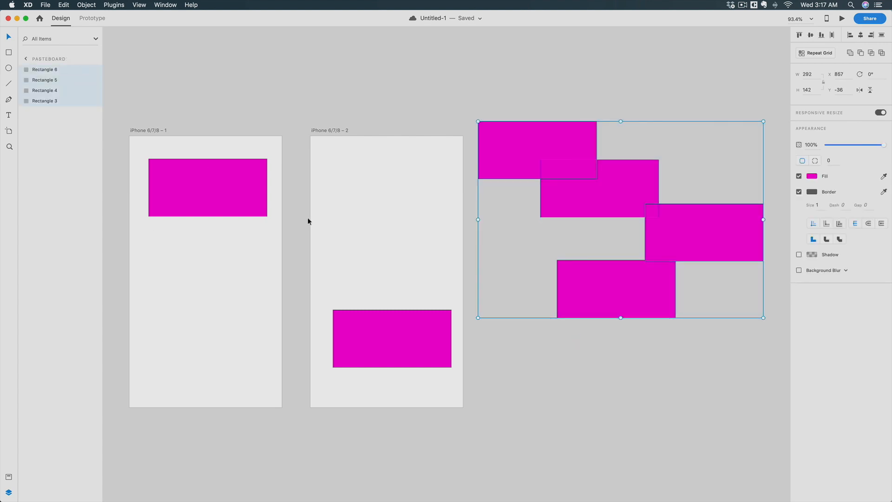
pyautogui.press('BackSpace')
pyautogui.hscroll(-5, 373, 251)
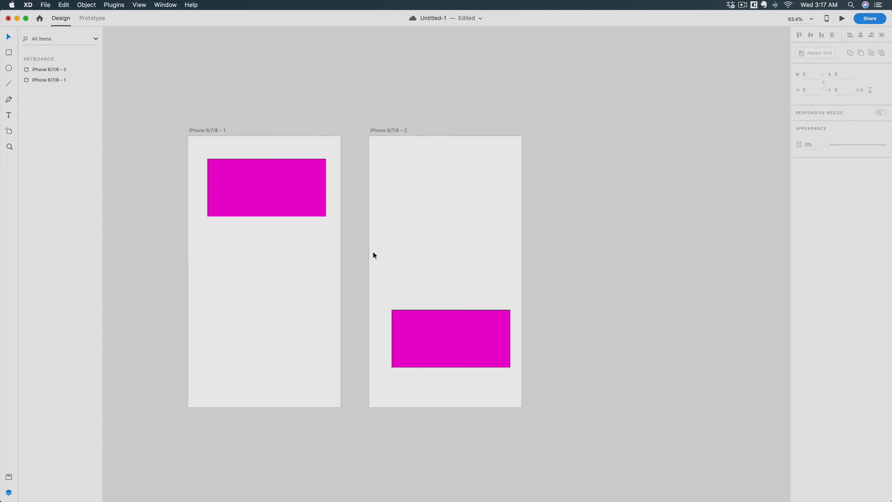
# - Check the layer listing for each artboard's rectangle and go back to the artboard list
pyautogui.click(420, 332)
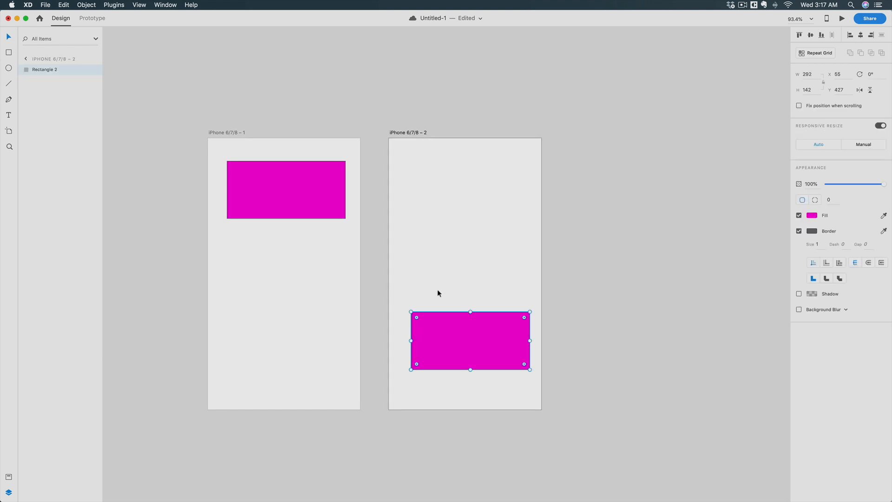
pyautogui.click(288, 205)
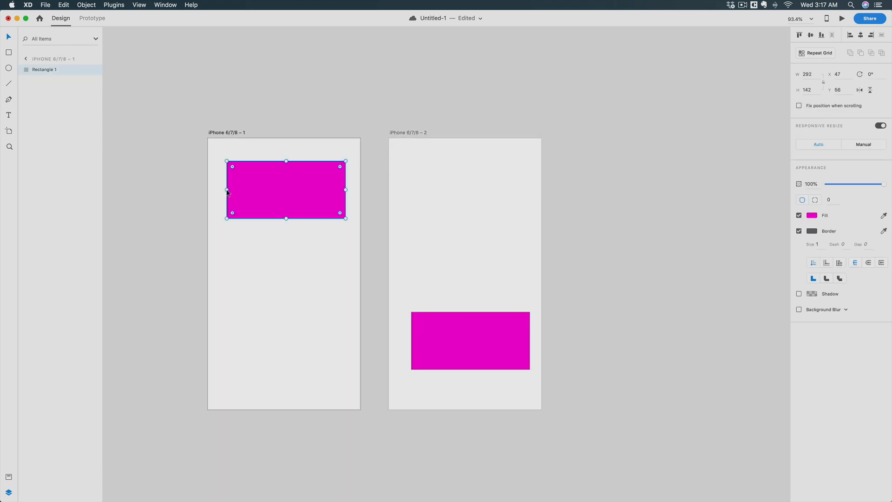
pyautogui.click(26, 59)
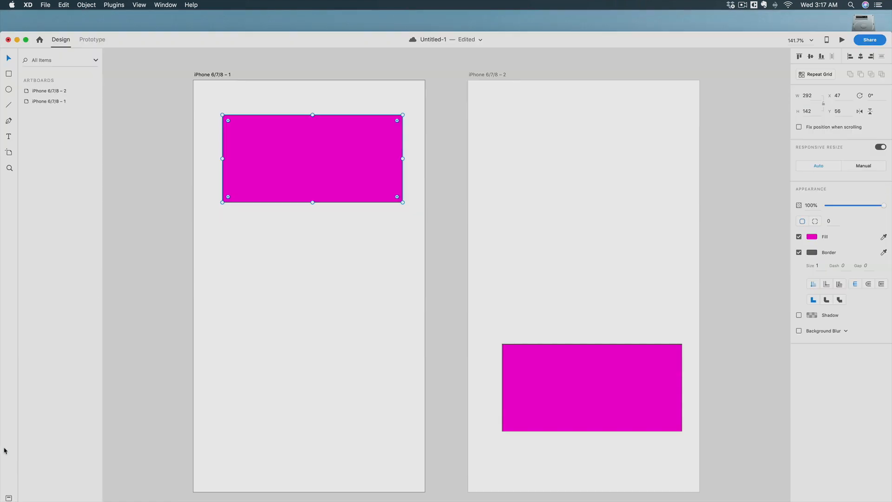
# - Return to the saved assets and change the magenta color asset to blue #1D00FF
pyautogui.click(9, 477)
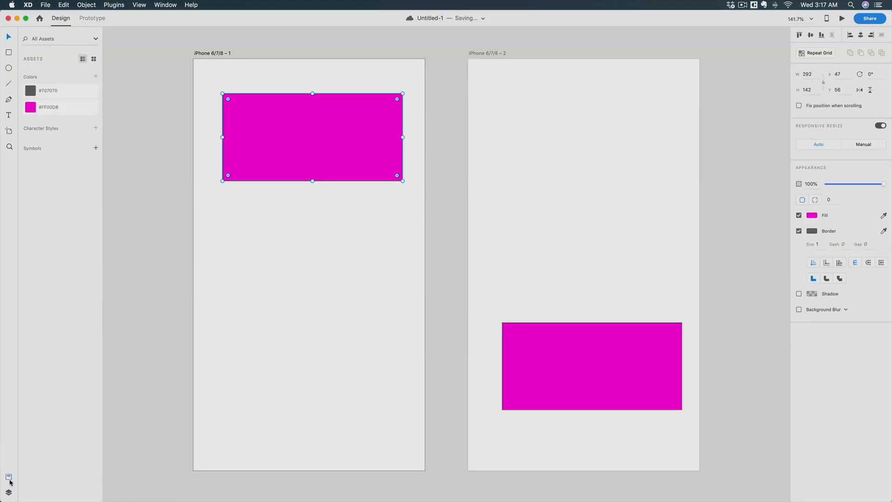
pyautogui.doubleClick(69, 109)
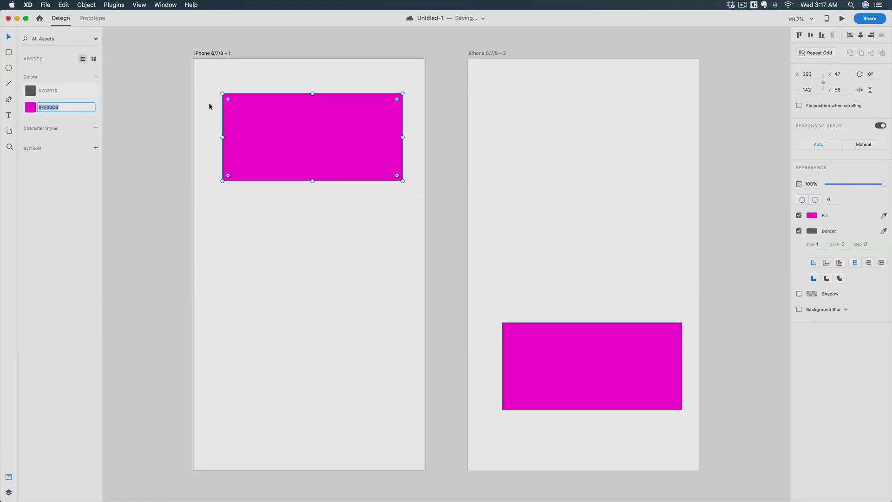
pyautogui.rightClick(30, 110)
pyautogui.click(38, 120)
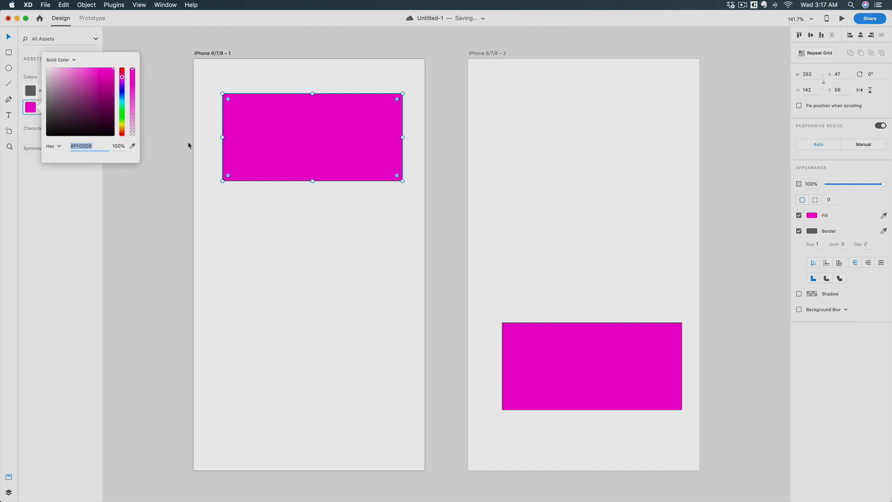
pyautogui.click(121, 89)
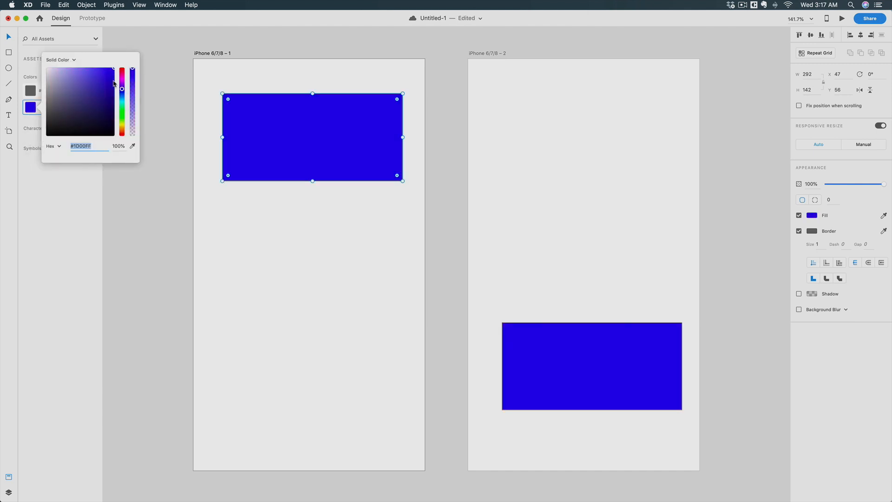
pyautogui.click(136, 46)
# - Compare the list and grid displays of the assets, keep the grid display, and look at the asset filter options
pyautogui.doubleClick(54, 107)
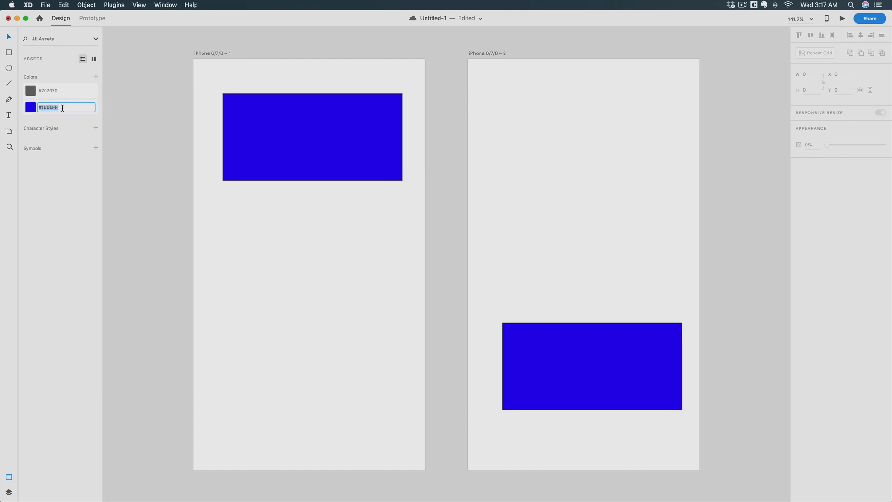
pyautogui.click(93, 59)
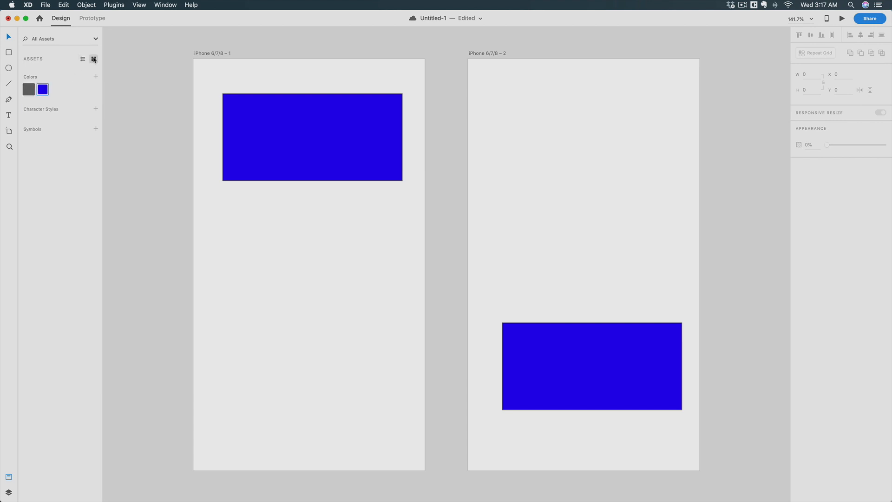
pyautogui.click(83, 60)
pyautogui.click(94, 59)
pyautogui.click(83, 59)
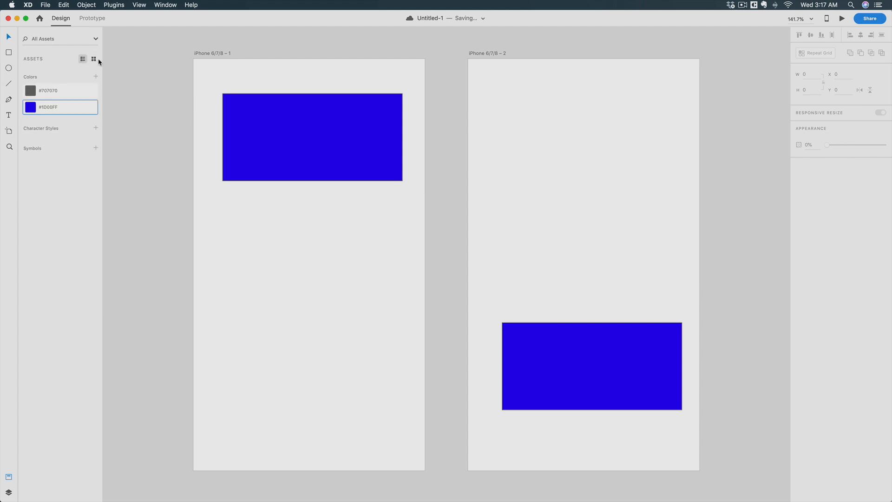
pyautogui.click(94, 59)
pyautogui.click(95, 39)
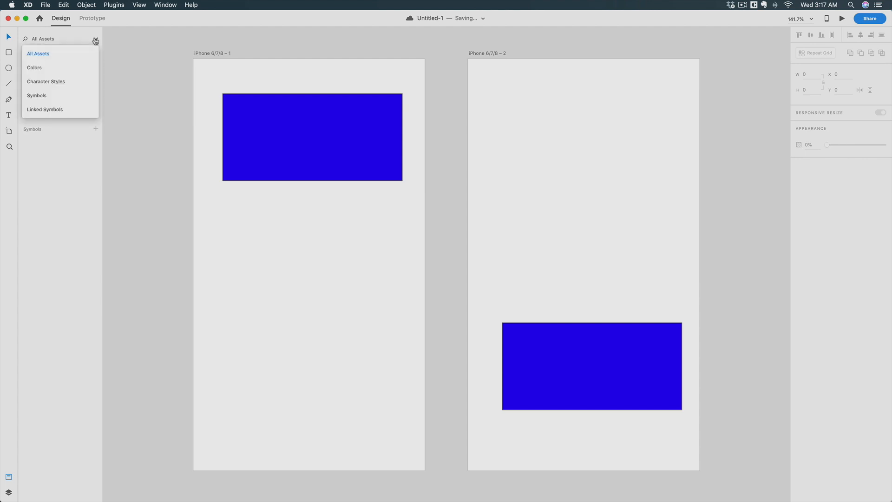
pyautogui.click(68, 159)
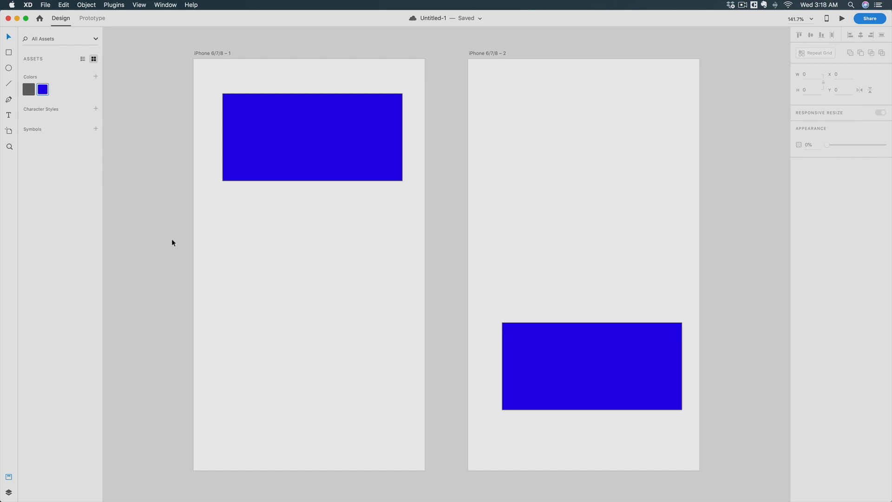
# - Align the first artboard's rectangle to the artboard's top edge and finally to its vertical middle
pyautogui.click(282, 164)
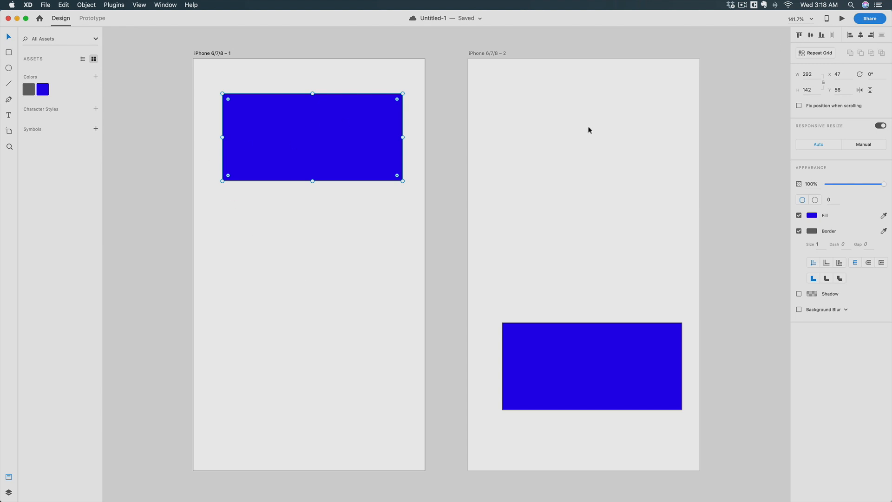
pyautogui.click(802, 35)
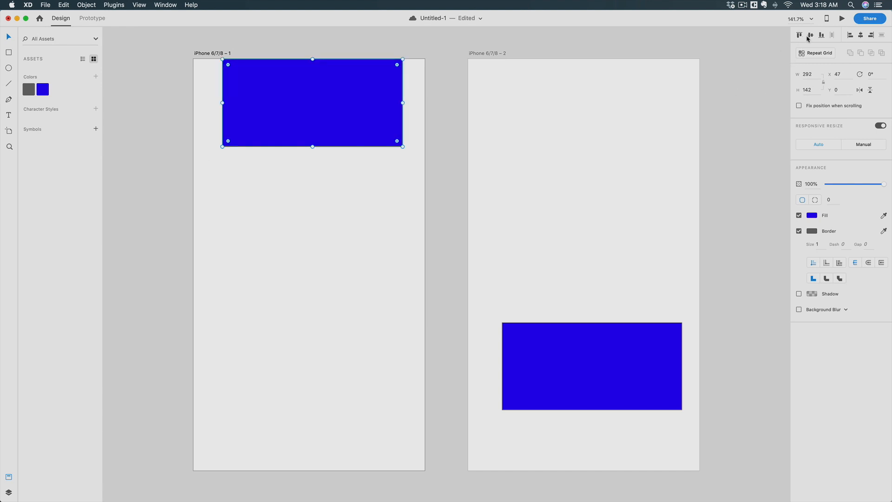
pyautogui.click(809, 37)
# - Align the second artboard's rectangle to the artboard's bottom edge and horizontal centre
pyautogui.click(577, 374)
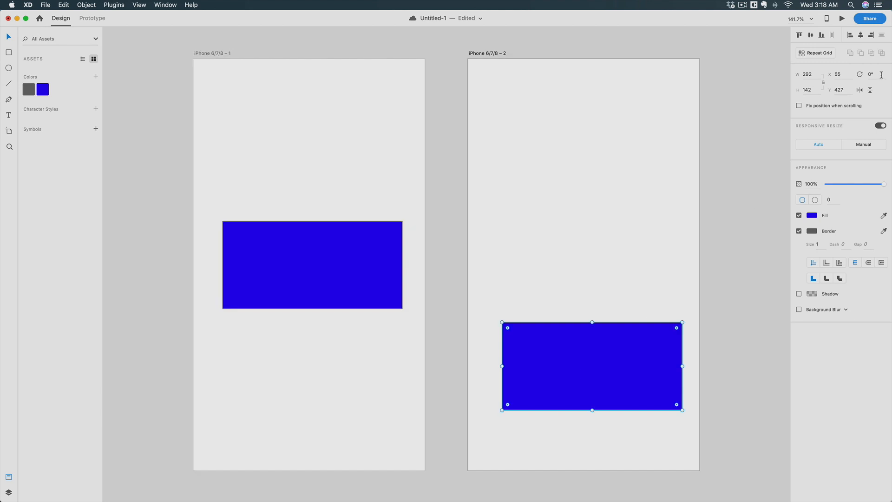
pyautogui.click(821, 36)
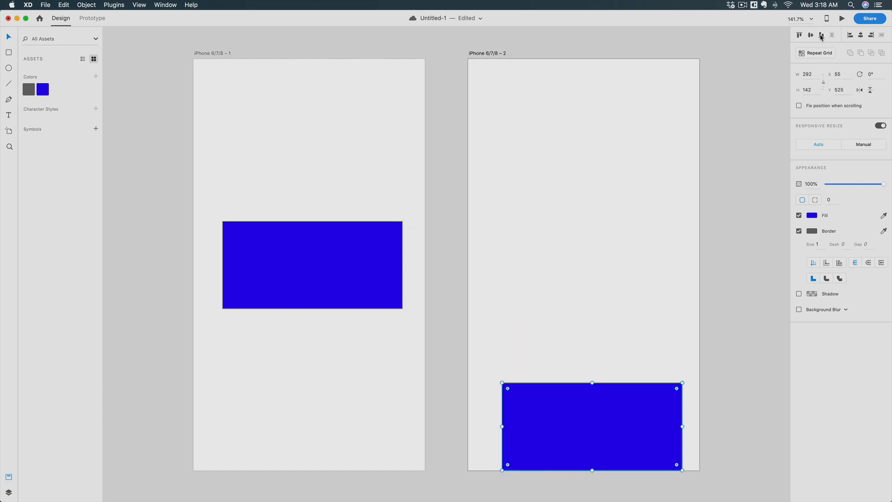
pyautogui.click(861, 35)
# - Move the first artboard's rectangle up to about X 42, Y 81
pyautogui.click(400, 284)
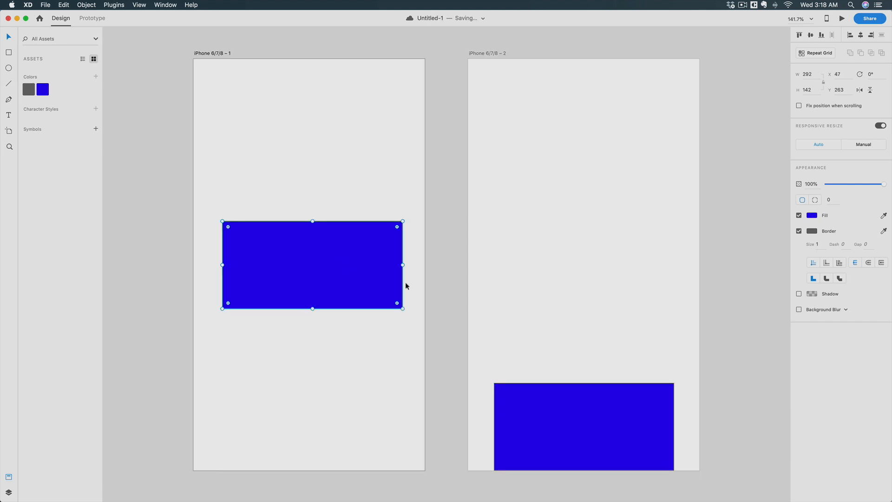
pyautogui.moveTo(318, 292); pyautogui.dragTo(315, 182)
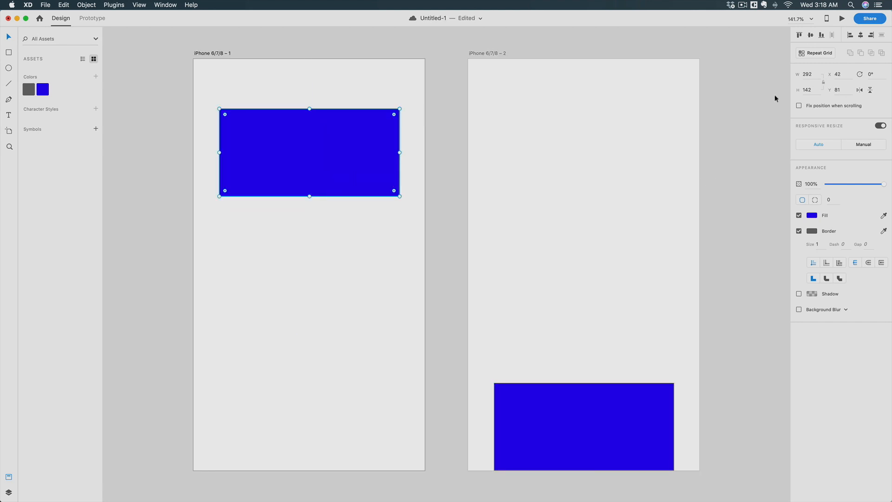
# - Turn the first artboard's rectangle into a repeat grid, extend it downward to a height of about 153, and ungroup the grid
pyautogui.click(819, 54)
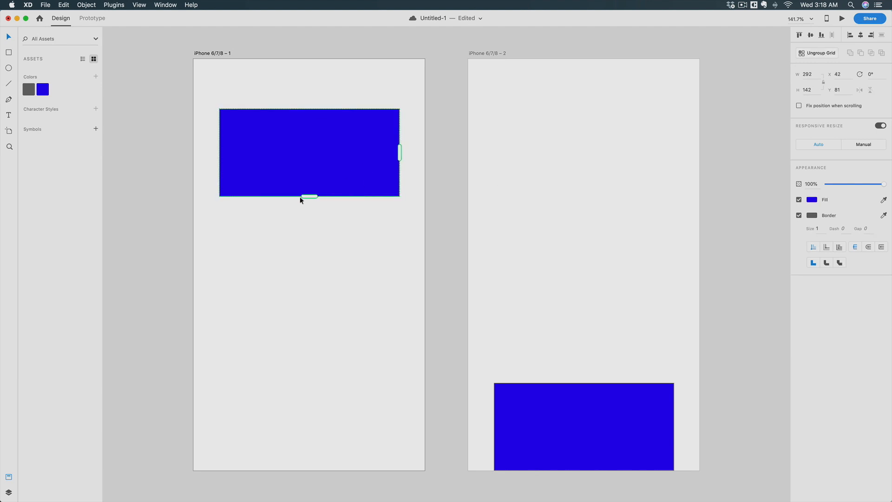
pyautogui.moveTo(304, 196); pyautogui.dragTo(337, 205)
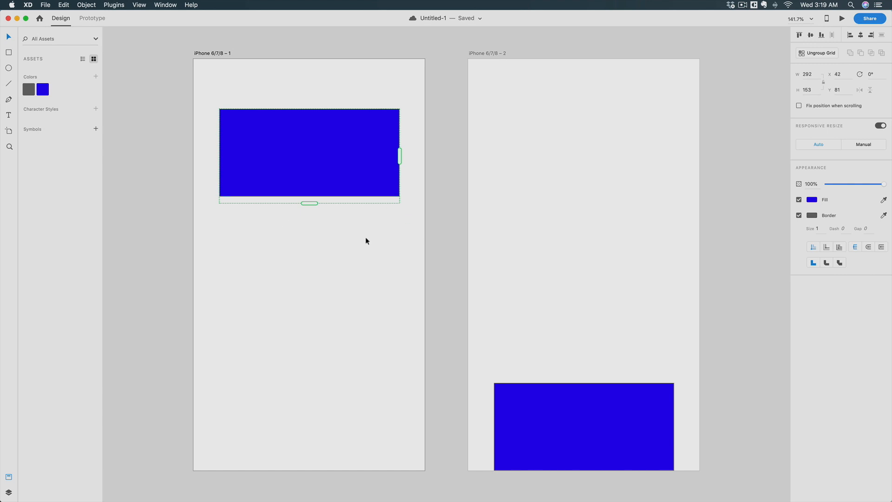
pyautogui.click(359, 224)
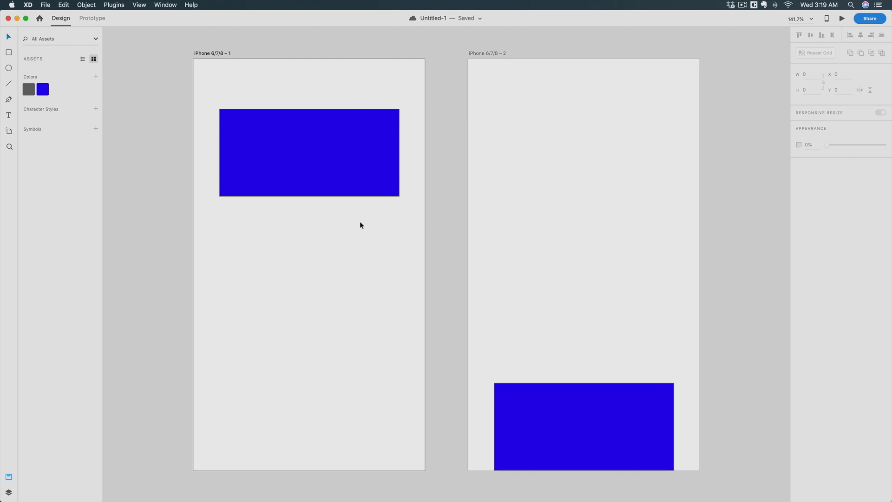
pyautogui.click(307, 164)
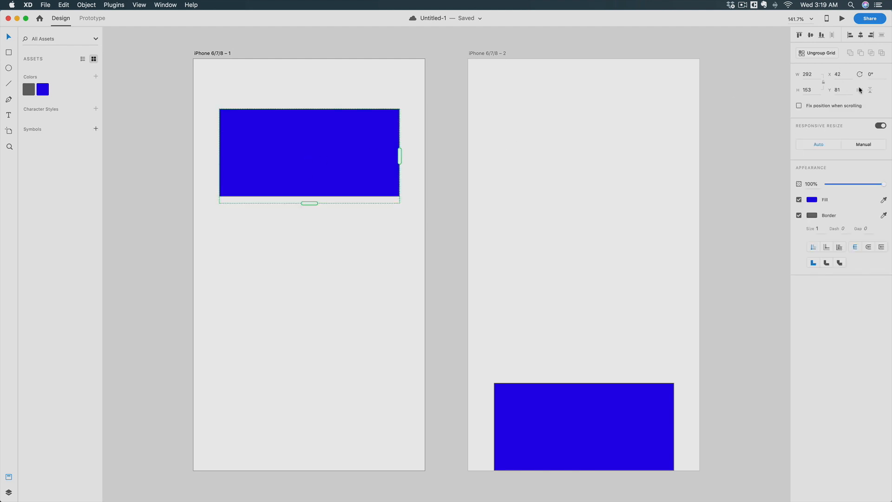
pyautogui.click(828, 55)
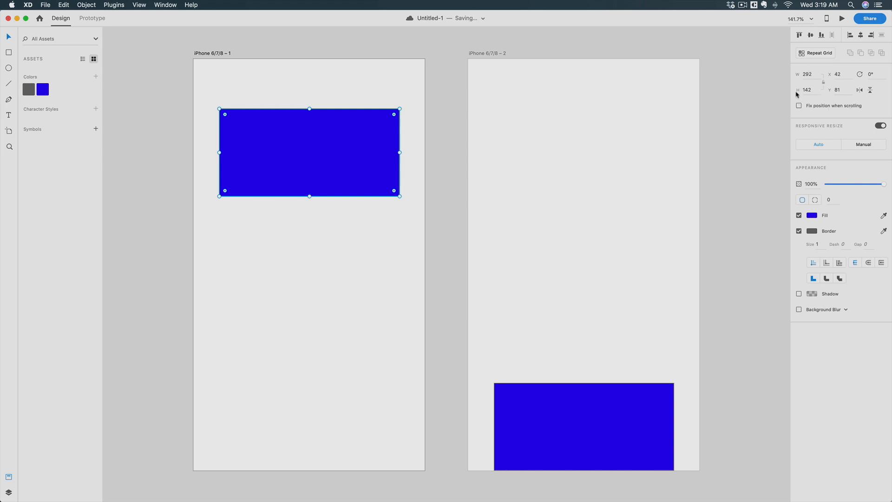
# - Resize the first artboard's rectangle proportionally to about 270 × 131, freely to about 306 × 129, and lock its aspect ratio
pyautogui.click(807, 74)
pyautogui.click(797, 91)
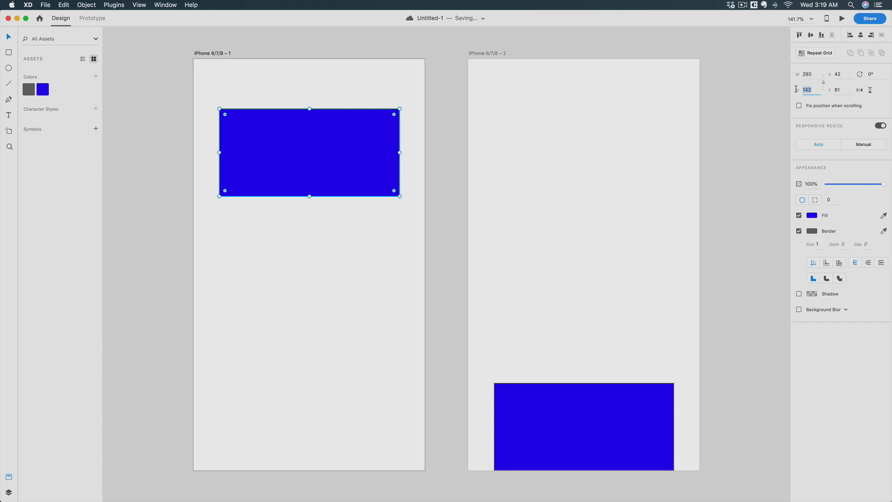
pyautogui.click(823, 83)
pyautogui.moveTo(398, 195); pyautogui.dragTo(374, 215)
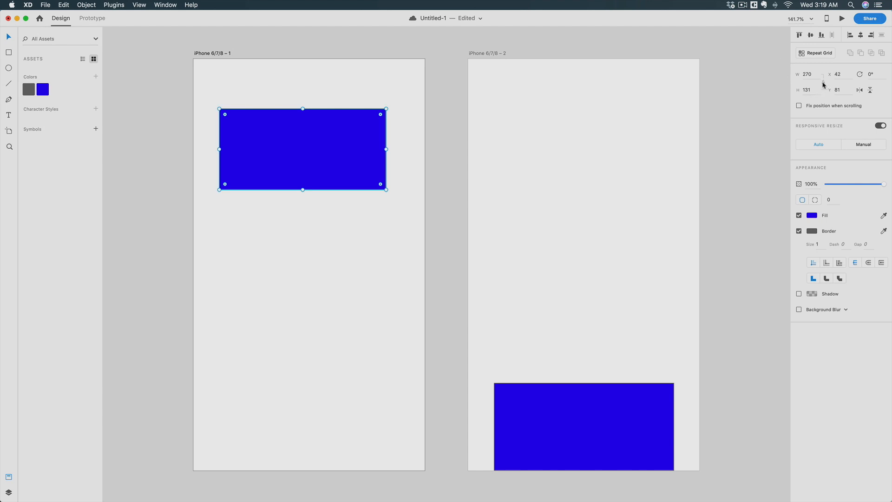
pyautogui.moveTo(385, 190); pyautogui.dragTo(408, 188)
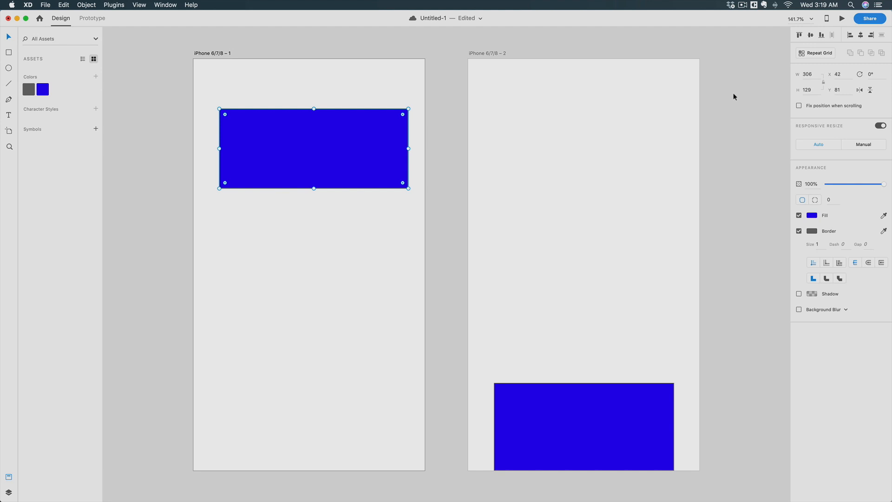
pyautogui.click(823, 82)
# - Rotate the first artboard's rectangle by 45° and undo the rotation
pyautogui.click(874, 74)
pyautogui.write('45')
pyautogui.press('Return')
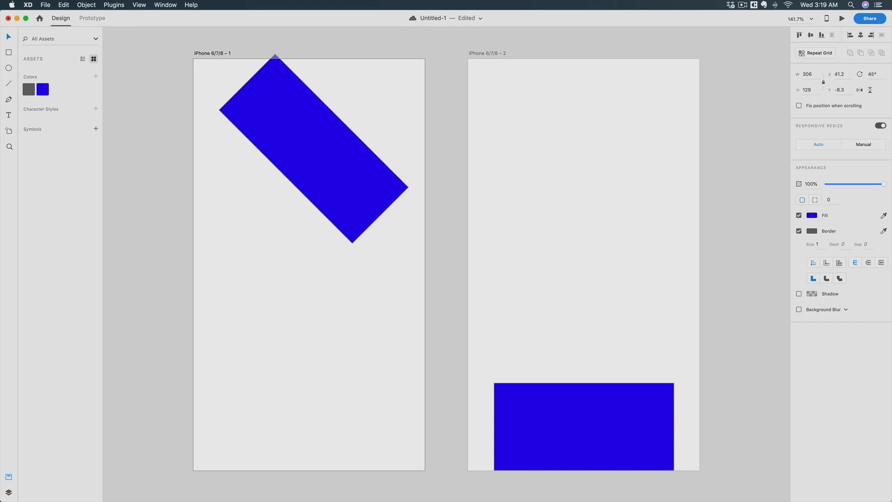
pyautogui.press('super+z')
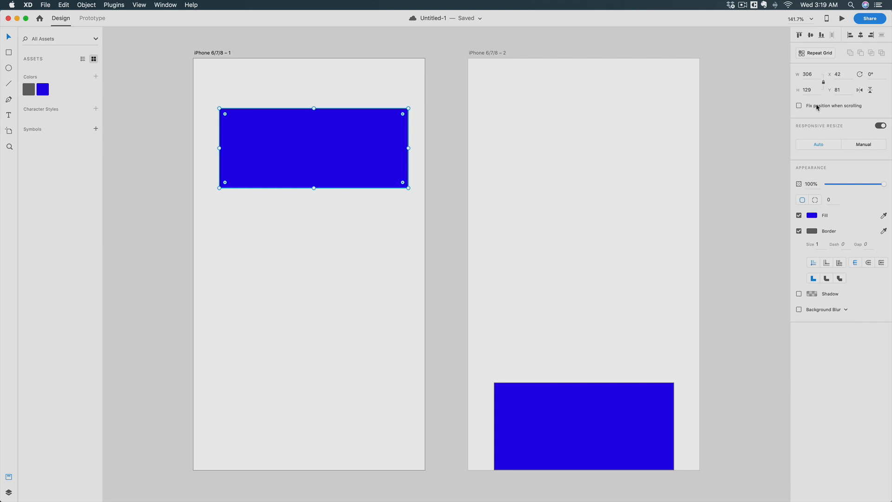
# - Switch the rectangle's responsive resize to Manual and try its opacity slider, leaving it at 100%
pyautogui.click(862, 145)
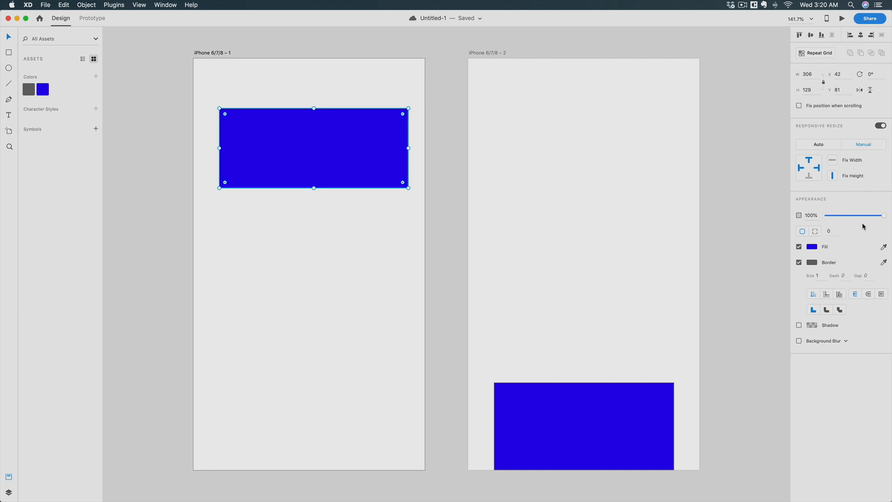
pyautogui.moveTo(883, 216)
pyautogui.mouseDown()
pyautogui.moveTo(820, 218)
pyautogui.moveTo(888, 219)
pyautogui.mouseUp()
# - Try rounding the rectangle's corners with its upper-left corner radius handle and undo the rounding
pyautogui.press('super+3')
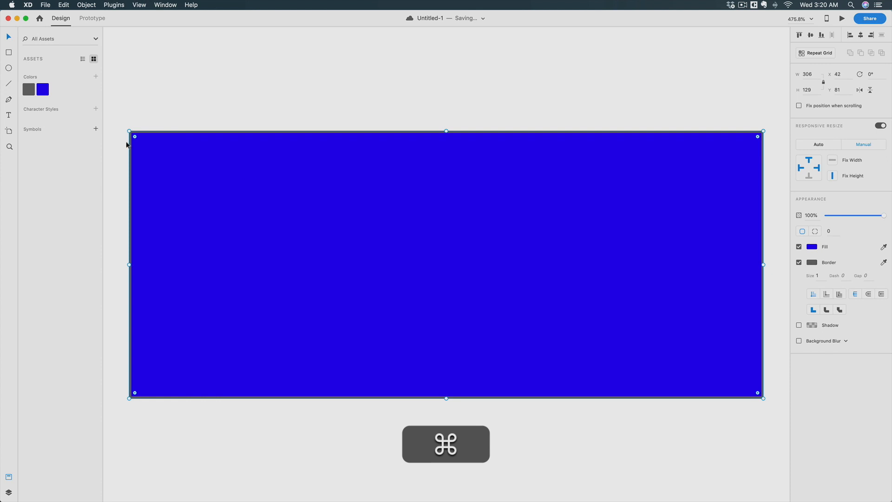
pyautogui.moveTo(135, 138)
pyautogui.mouseDown()
pyautogui.moveTo(197, 165)
pyautogui.moveTo(149, 152)
pyautogui.moveTo(176, 151)
pyautogui.moveTo(105, 113)
pyautogui.moveTo(127, 125)
pyautogui.mouseUp()
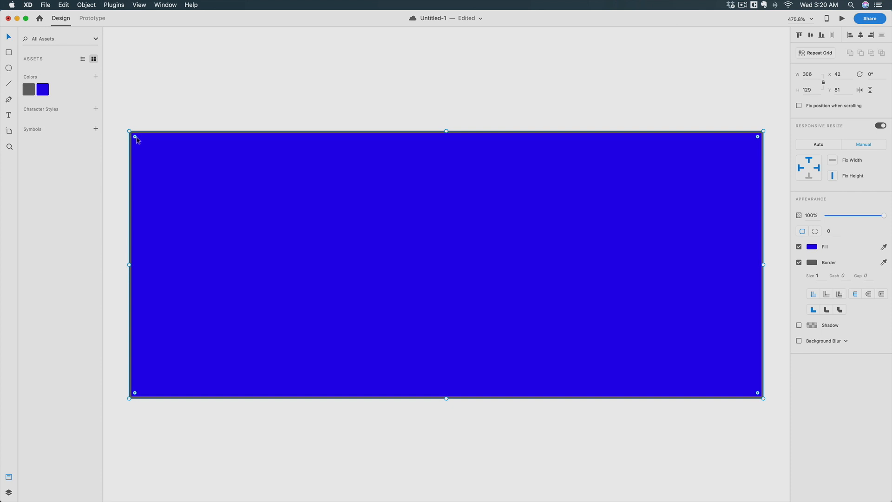
pyautogui.moveTo(134, 137); pyautogui.dragTo(145, 144)
pyautogui.press('super+z')
# - Set individual corner radii of 100 on the rectangle's upper-left and lower-right corners, keeping the other two at 0
pyautogui.write('100')
pyautogui.press('Tab')
pyautogui.press('Tab')
pyautogui.hotkey('shift', 'Tab')
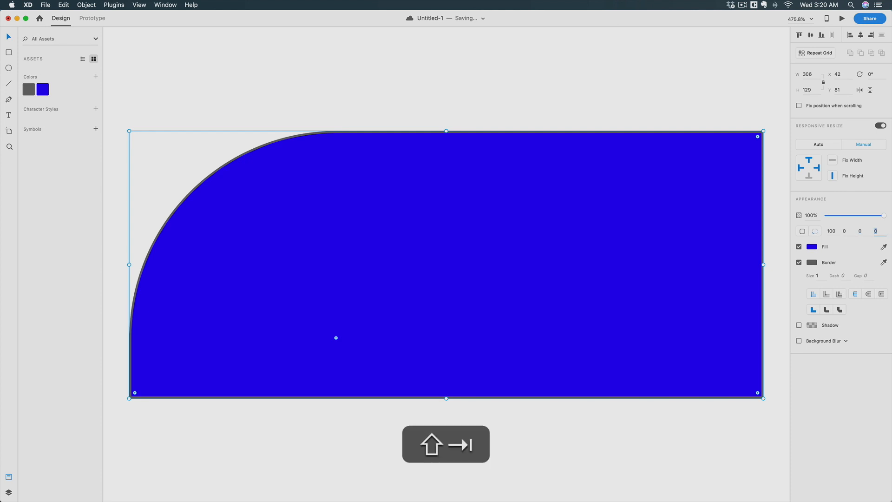
pyautogui.press('Return')
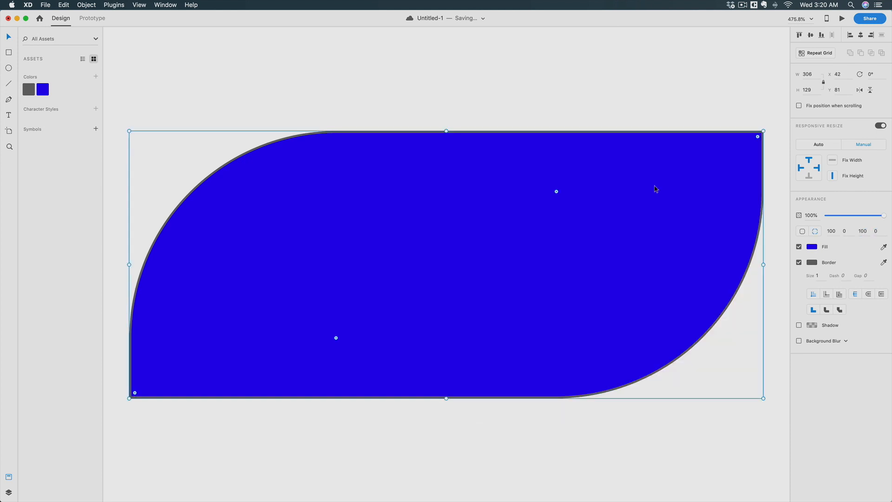
# - Undo the individual corner radii on the first artboard's rectangle
pyautogui.click(589, 97)
pyautogui.press('z')
pyautogui.keyDown('alt'); pyautogui.click(591, 102); pyautogui.keyUp('alt')
pyautogui.keyDown('alt'); pyautogui.click(590, 102); pyautogui.keyUp('alt')
pyautogui.keyDown('alt'); pyautogui.click(591, 102); pyautogui.keyUp('alt')
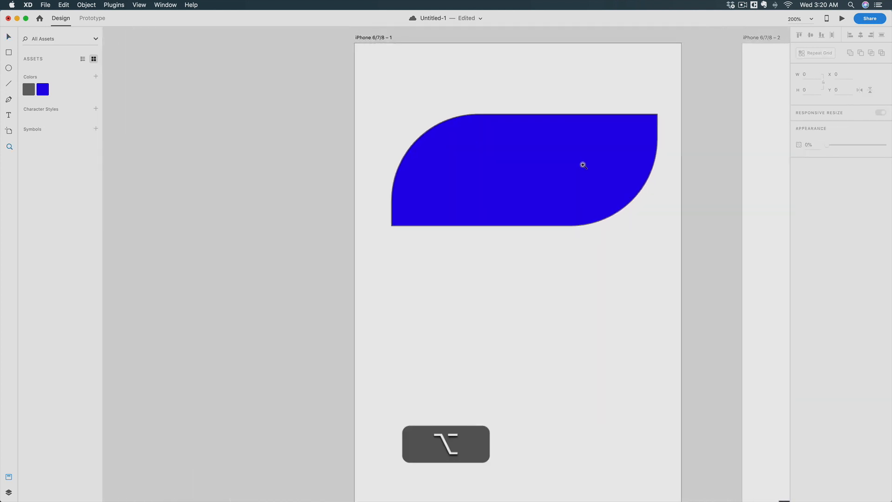
pyautogui.hscroll(4, 583, 165)
pyautogui.scroll(1, 583, 165)
pyautogui.scroll(-1, 583, 165)
pyautogui.press('super+z')
pyautogui.press('super+z')
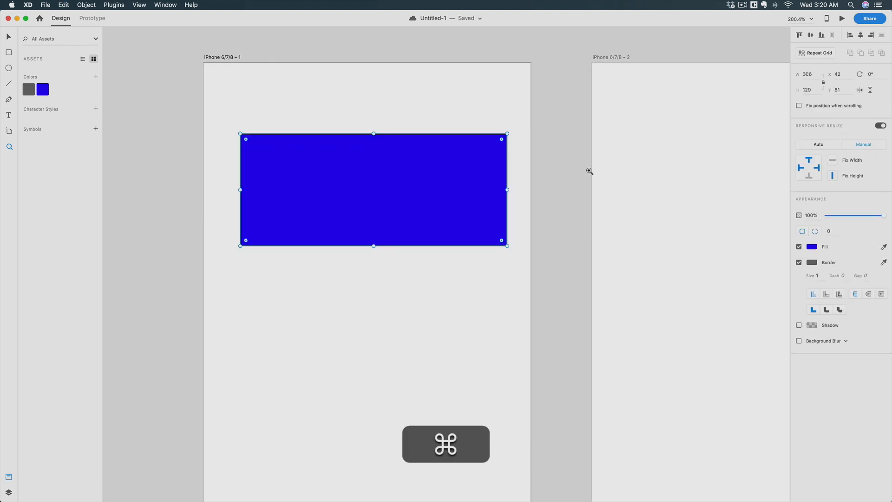
# - Round all four corners of the first artboard's rectangle into a pill shape with a radius of about 65
pyautogui.press('a')
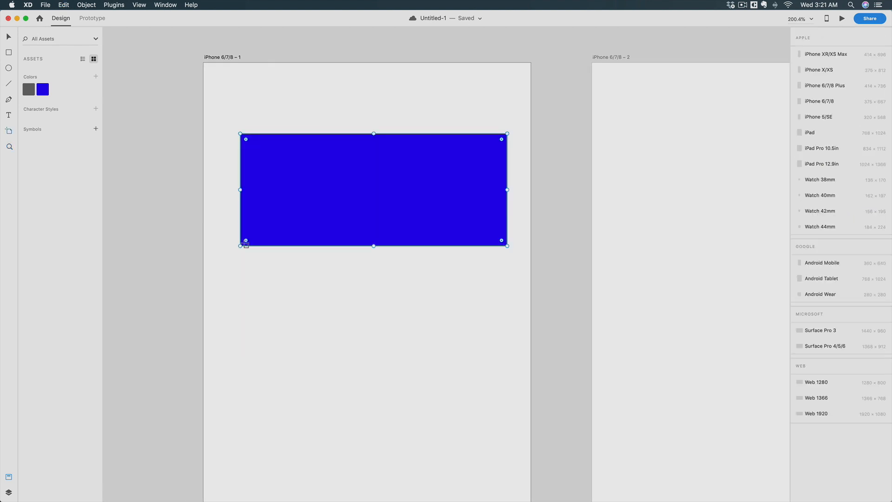
pyautogui.press('v')
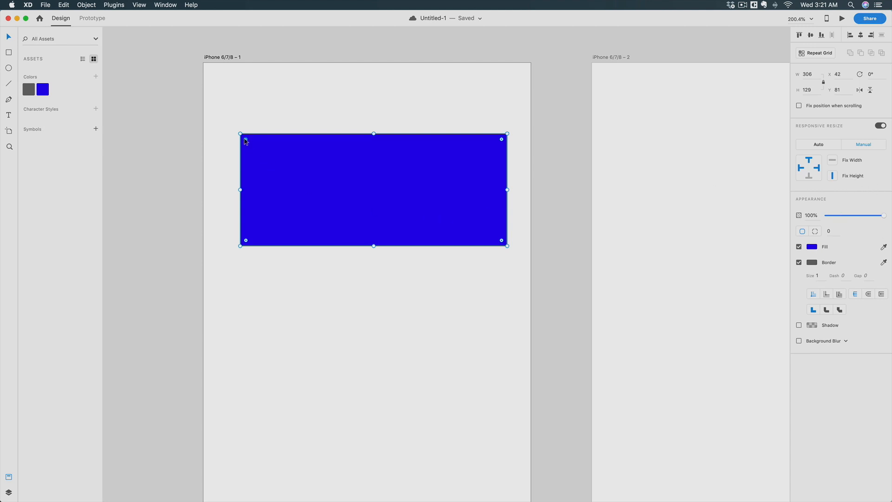
pyautogui.press('shift')
pyautogui.moveTo(247, 143); pyautogui.dragTo(299, 152)
pyautogui.hscroll(1, 447, 261)
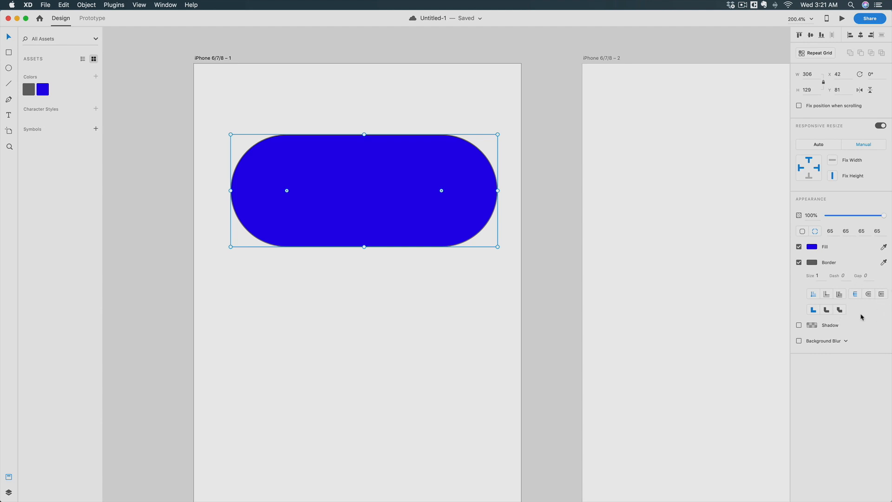
# - Add a shadow to the pill shape with a blur of 50 and a Y offset of 30
pyautogui.click(798, 325)
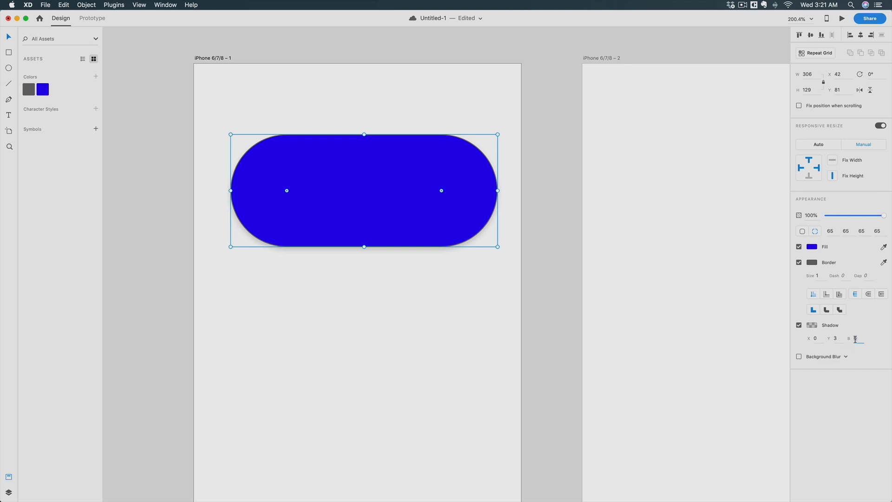
pyautogui.write('50')
pyautogui.press('Return')
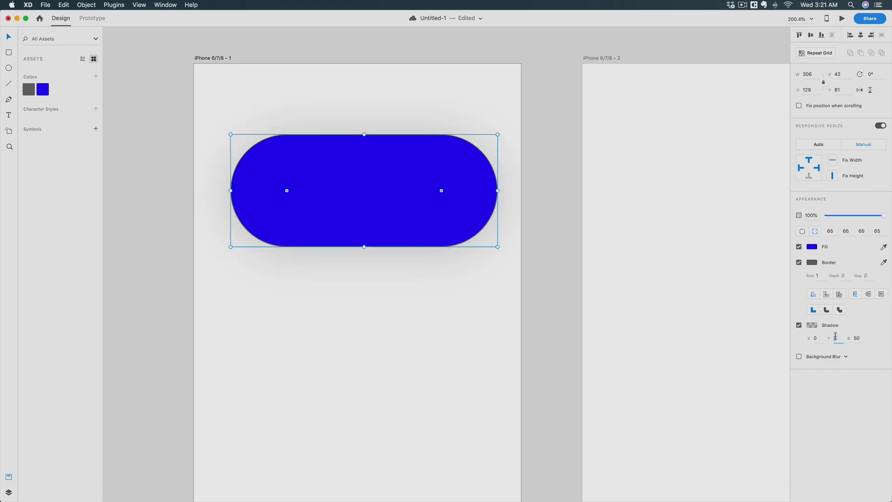
pyautogui.write('0')
pyautogui.press('Return')
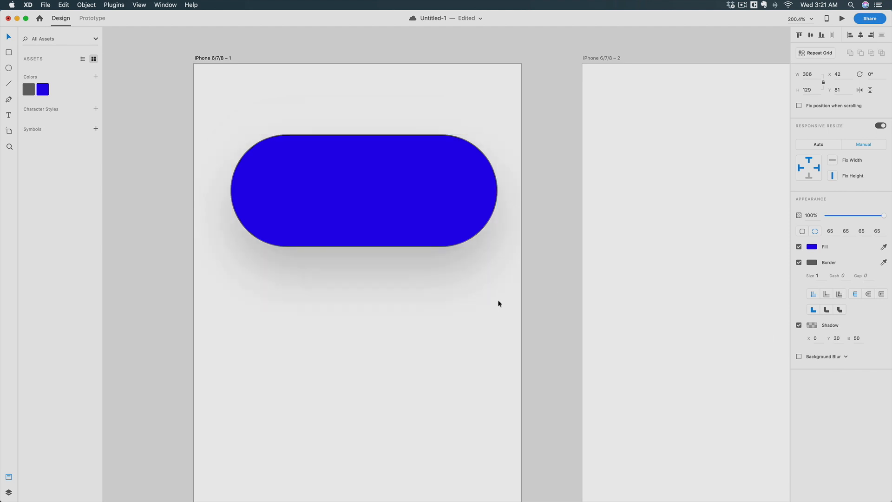
pyautogui.click(464, 363)
pyautogui.scroll(-2, 466, 364)
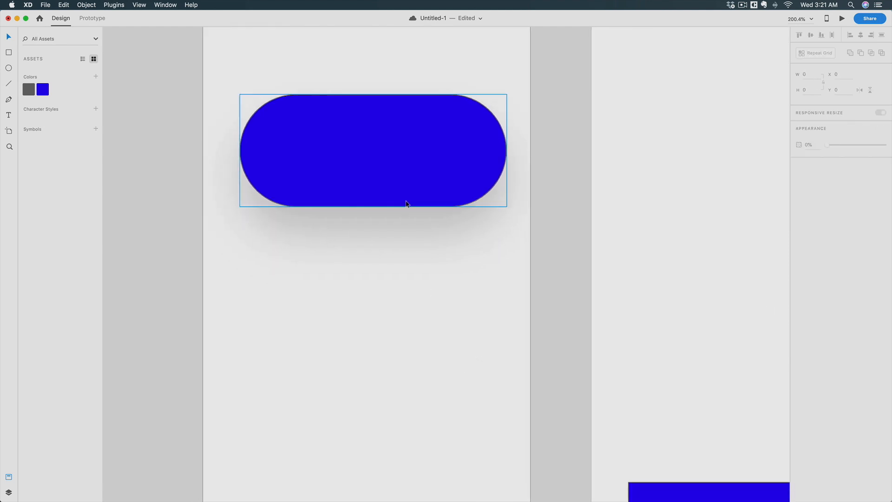
# - Turn off the border of the pill shape on the first artboard
pyautogui.click(406, 203)
pyautogui.click(798, 262)
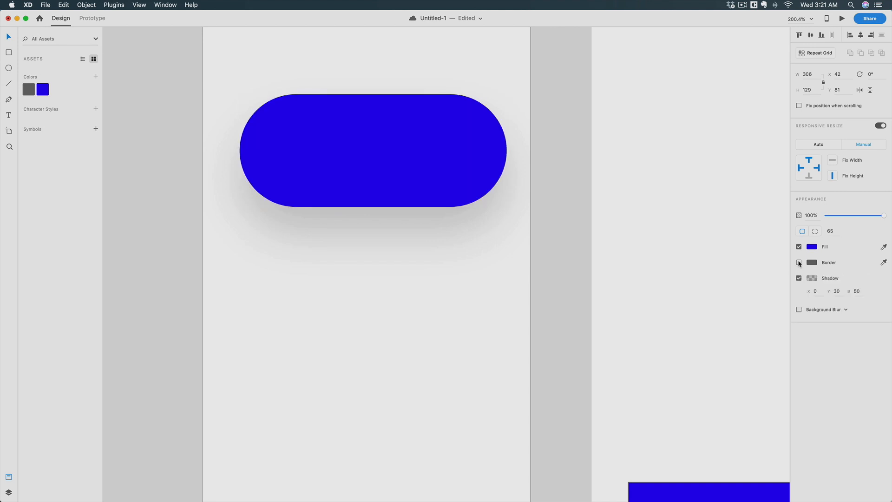
pyautogui.scroll(1, 495, 251)
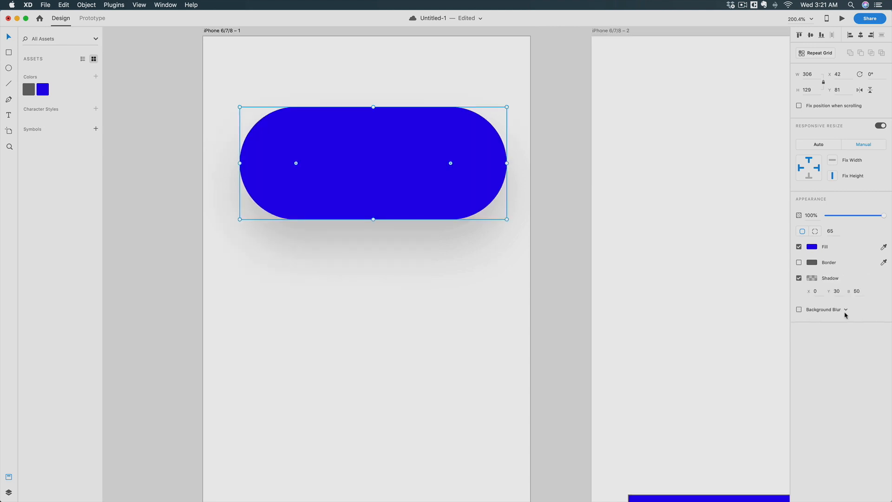
# - Switch to prototyping mode and open the interaction settings from the pill shape's connector
pyautogui.click(90, 18)
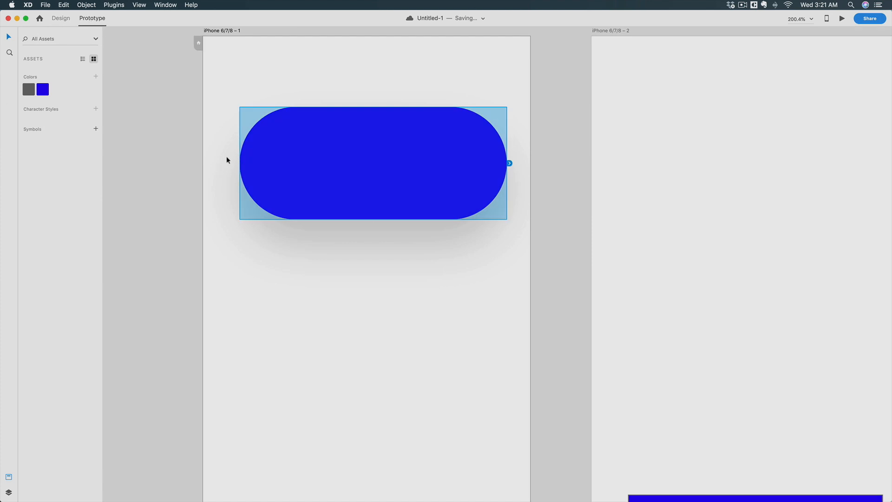
pyautogui.press('z')
pyautogui.keyDown('alt'); pyautogui.click(325, 166); pyautogui.keyUp('alt')
pyautogui.press('v')
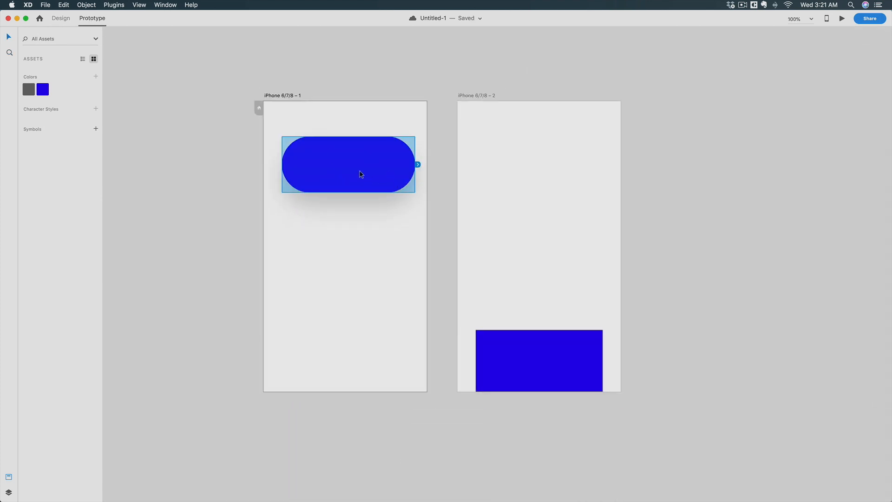
pyautogui.press('z')
pyautogui.click(402, 153)
pyautogui.press('v')
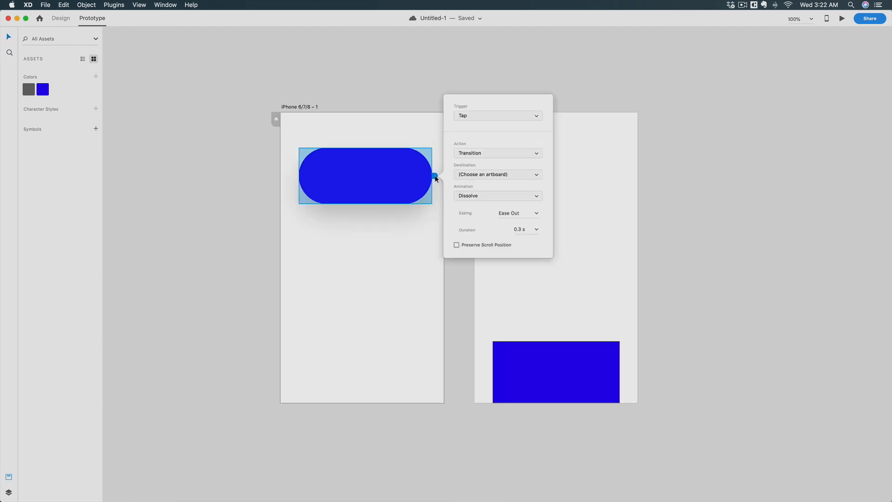
pyautogui.click(436, 178)
pyautogui.click(435, 178)
# - Link the pill shape on the first artboard to the iPhone 6/7/8 – 2 artboard with a Tap trigger
pyautogui.moveTo(435, 178); pyautogui.dragTo(473, 327)
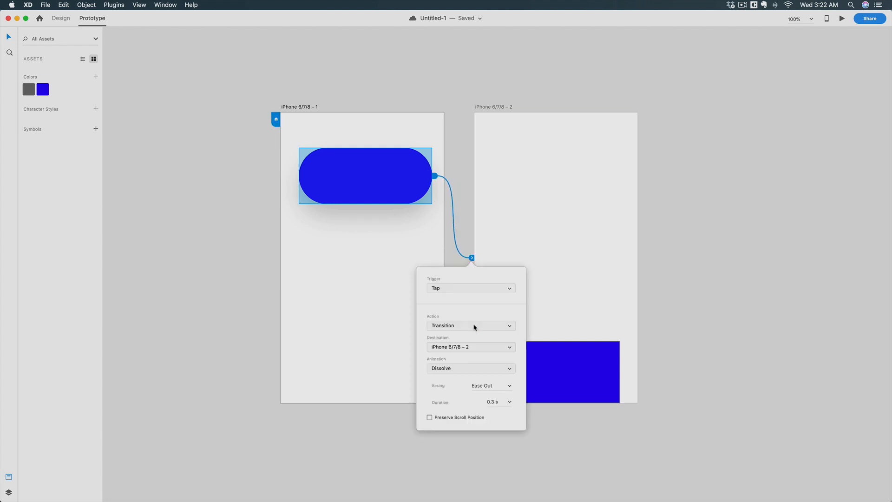
pyautogui.click(459, 291)
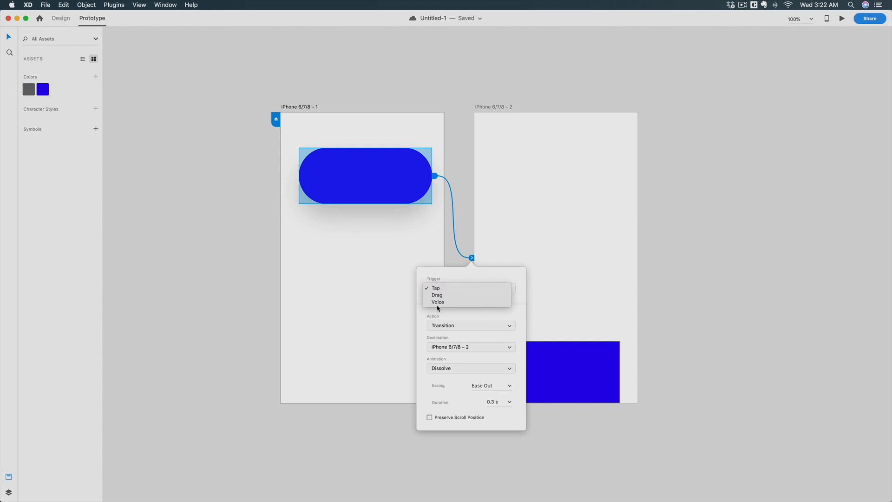
pyautogui.click(458, 288)
# - Examine the available action and destination options for the pill shape's link
pyautogui.click(452, 326)
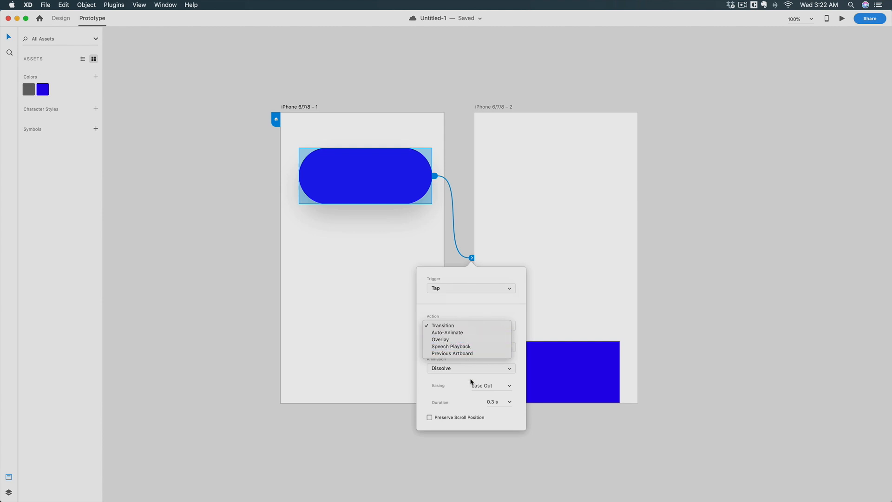
pyautogui.click(454, 315)
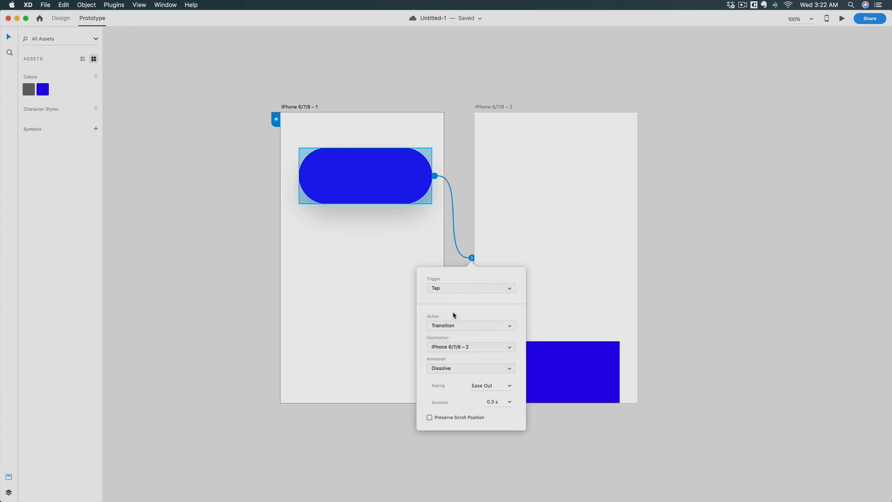
pyautogui.click(460, 347)
pyautogui.click(440, 346)
pyautogui.click(463, 344)
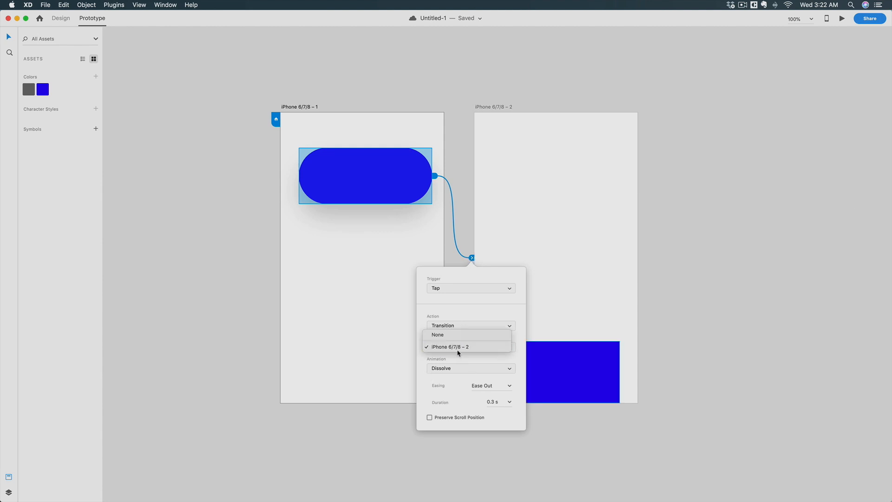
pyautogui.click(468, 404)
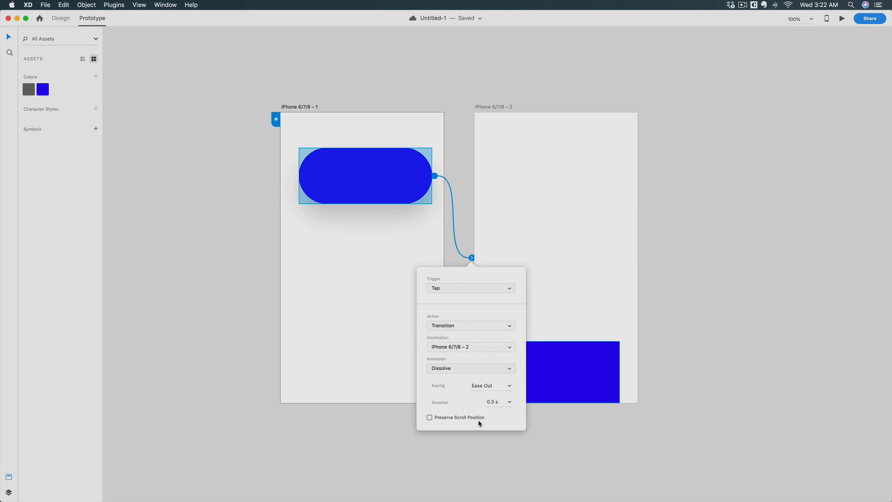
# - Check the animation choices of the pill shape's link and set its action to Auto-Animate
pyautogui.click(443, 368)
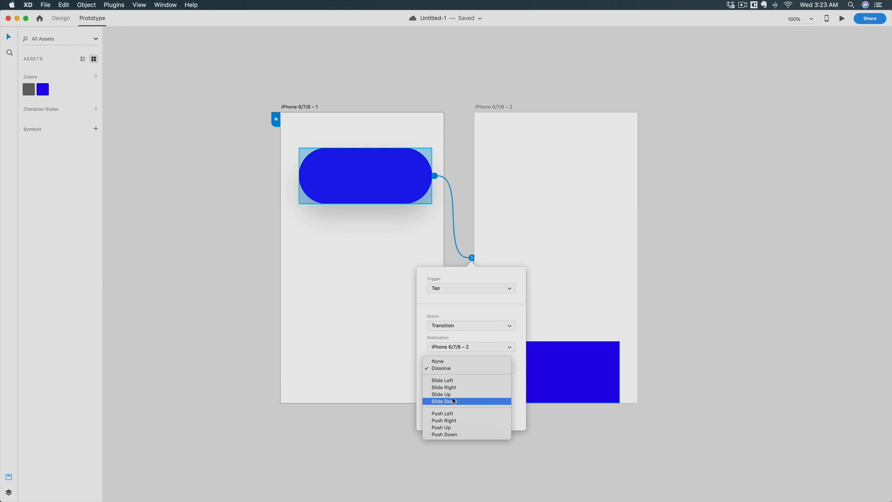
pyautogui.click(455, 332)
pyautogui.click(455, 325)
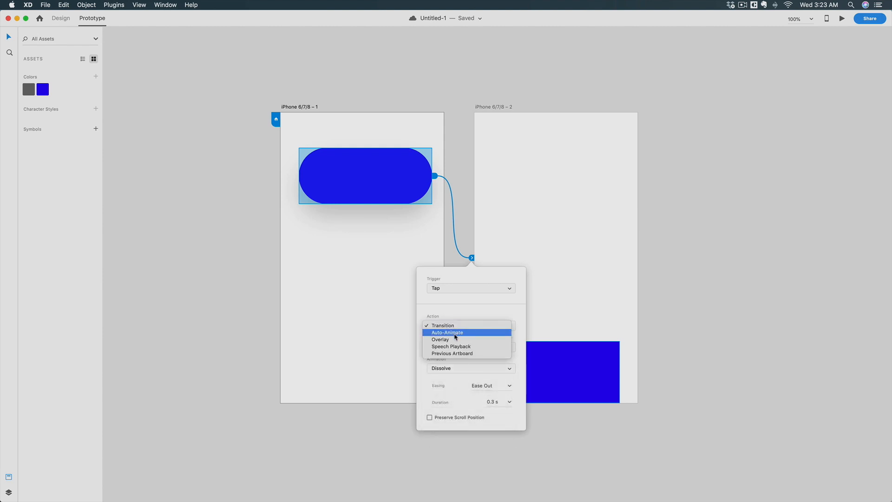
pyautogui.click(472, 333)
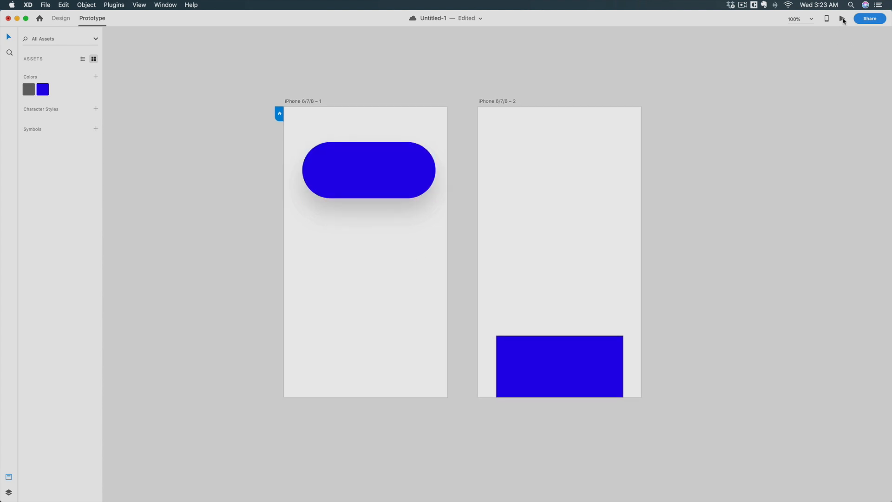
# - Preview the prototype, trigger the interaction on the pill shape, and close the preview
pyautogui.click(842, 18)
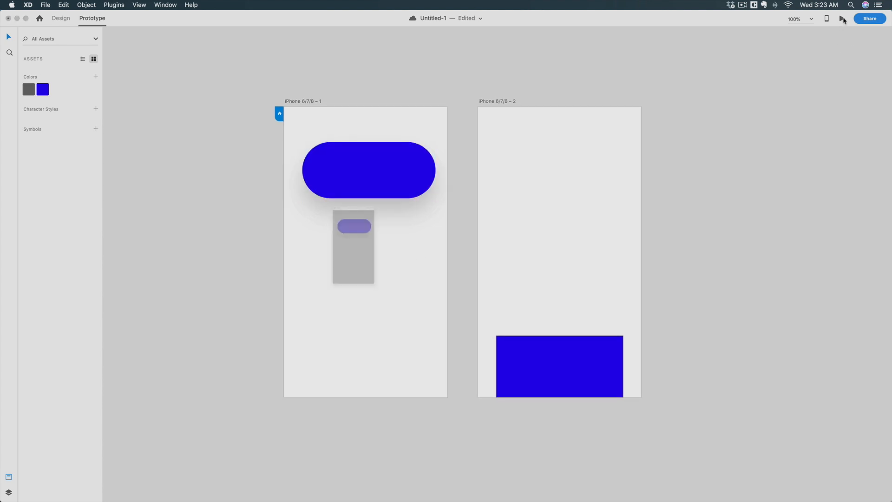
pyautogui.click(347, 179)
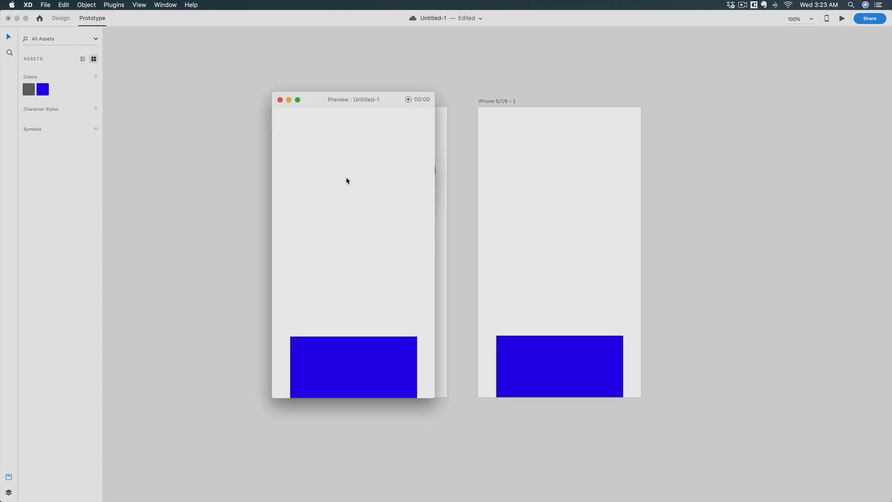
pyautogui.click(280, 100)
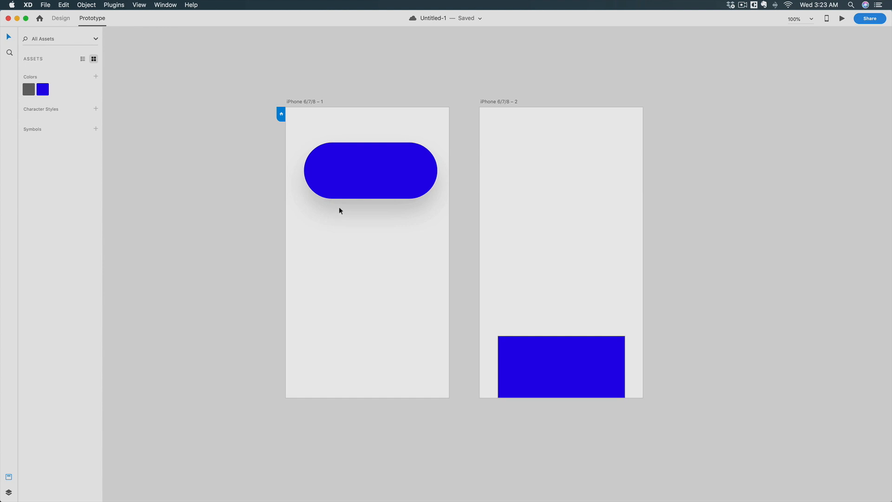
# - Review the interaction settings of the link from the pill shape to the second artboard
pyautogui.click(354, 191)
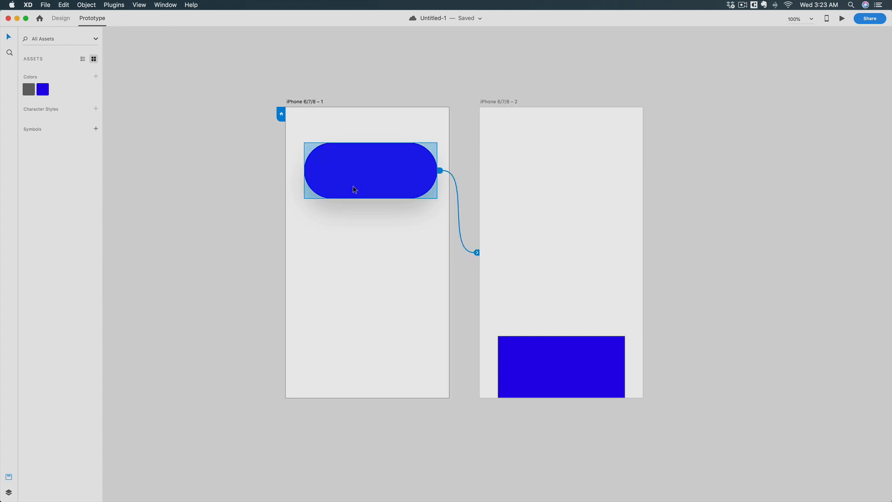
pyautogui.click(477, 252)
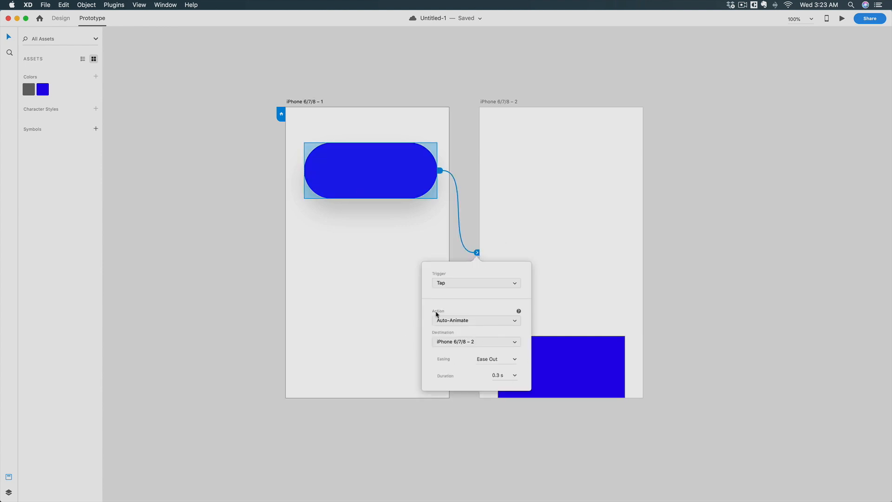
pyautogui.click(588, 283)
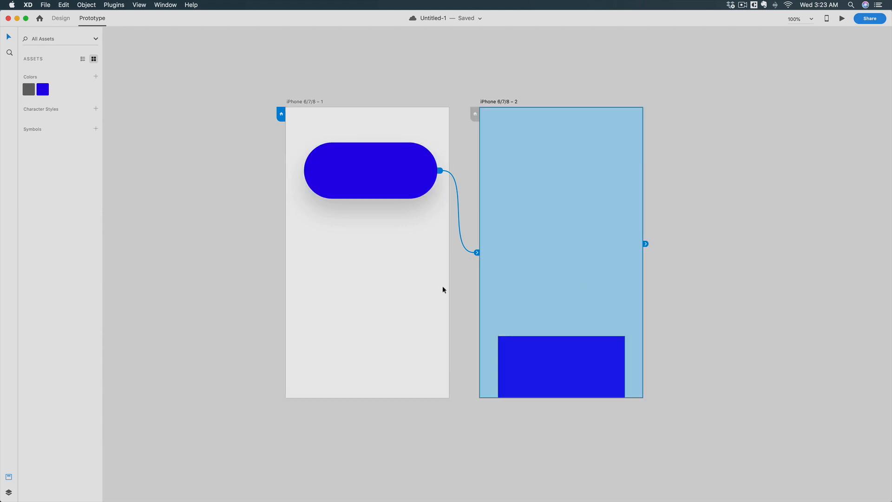
# - Deselect the second artboard and return to design mode
pyautogui.click(771, 213)
pyautogui.hscroll(-1, 771, 212)
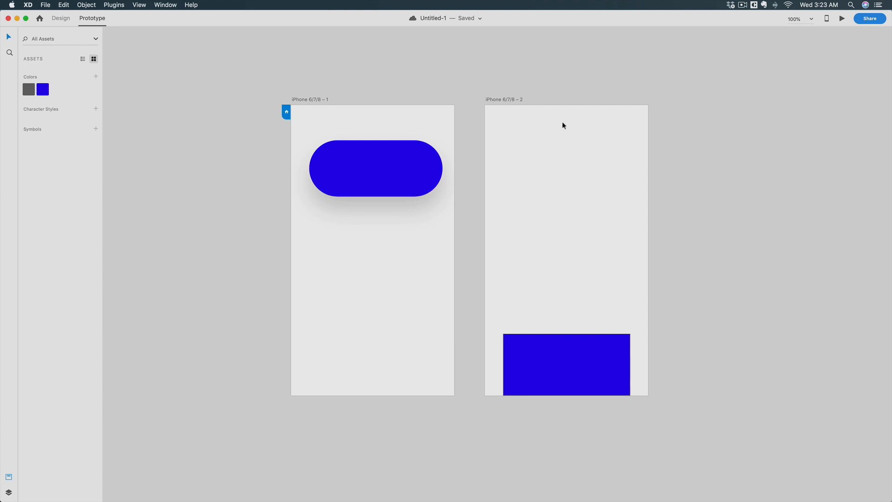
pyautogui.click(64, 23)
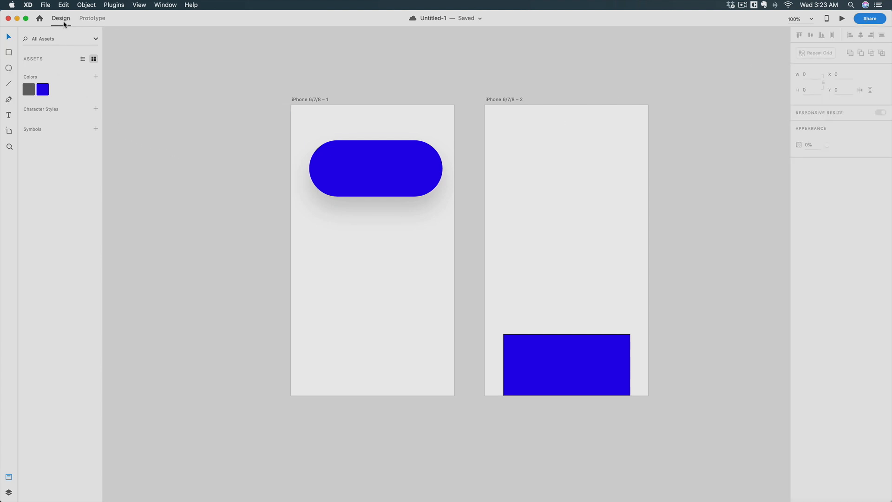